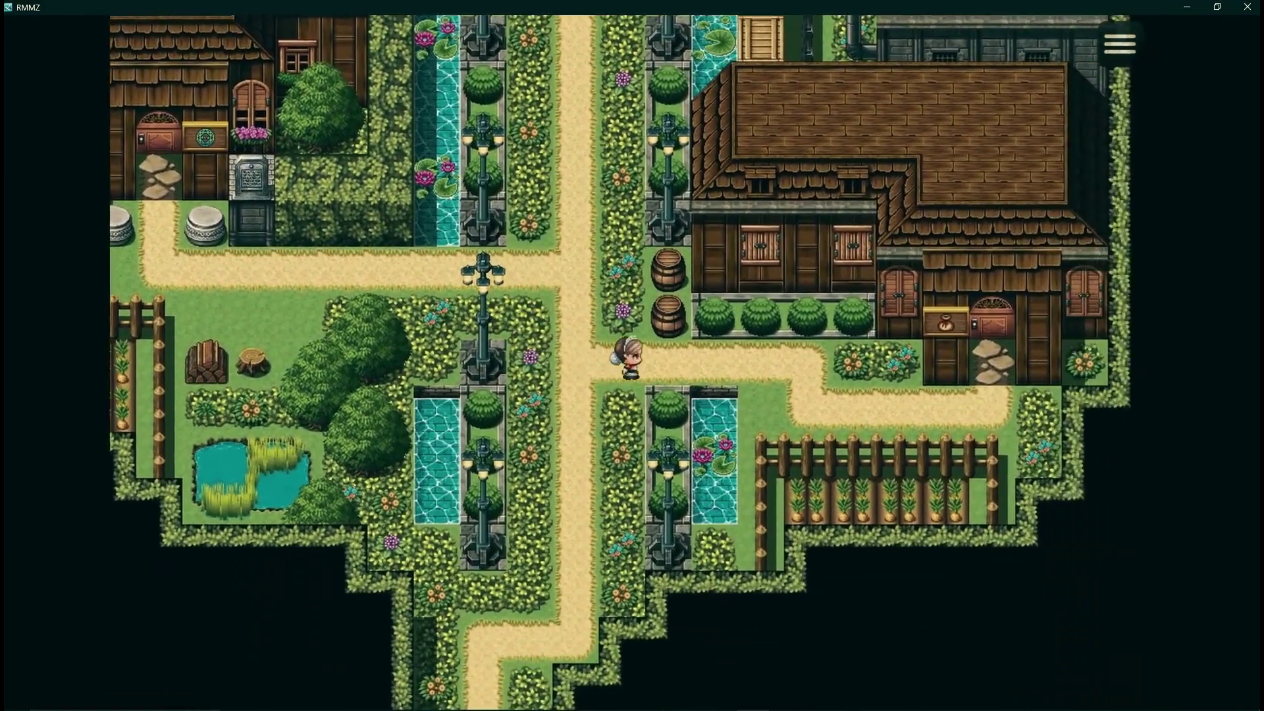
Walk into the item shop in the playtest and talk to the shopkeeper at the counter
key("Down")
key("Right")
key("Right")
key("Up")
key("Up")
key("Return")
key("Return")
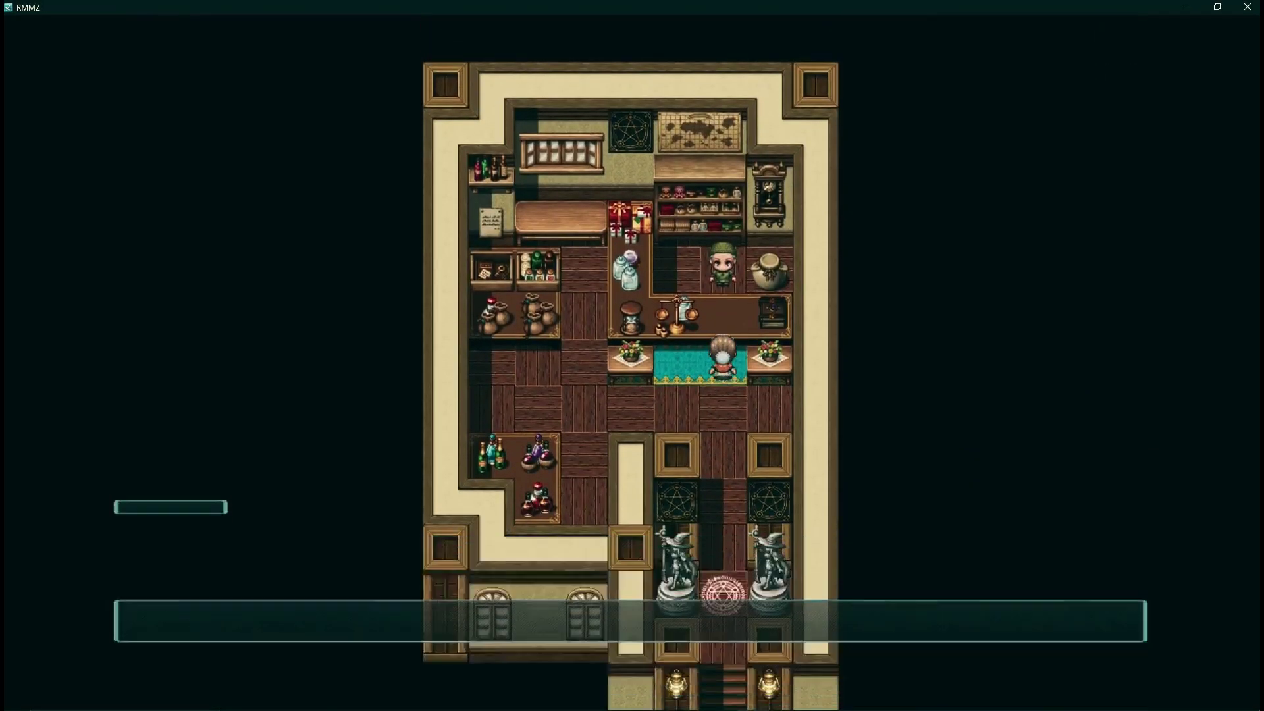
Buy the supper ingredients from the shopkeeper and end the shop dialogue
key("Return")
key("Return")
key("Return")
key("Down")
key("Return")
key("Return")
key("Down")
key("Return")
key("Return")
key("Escape")
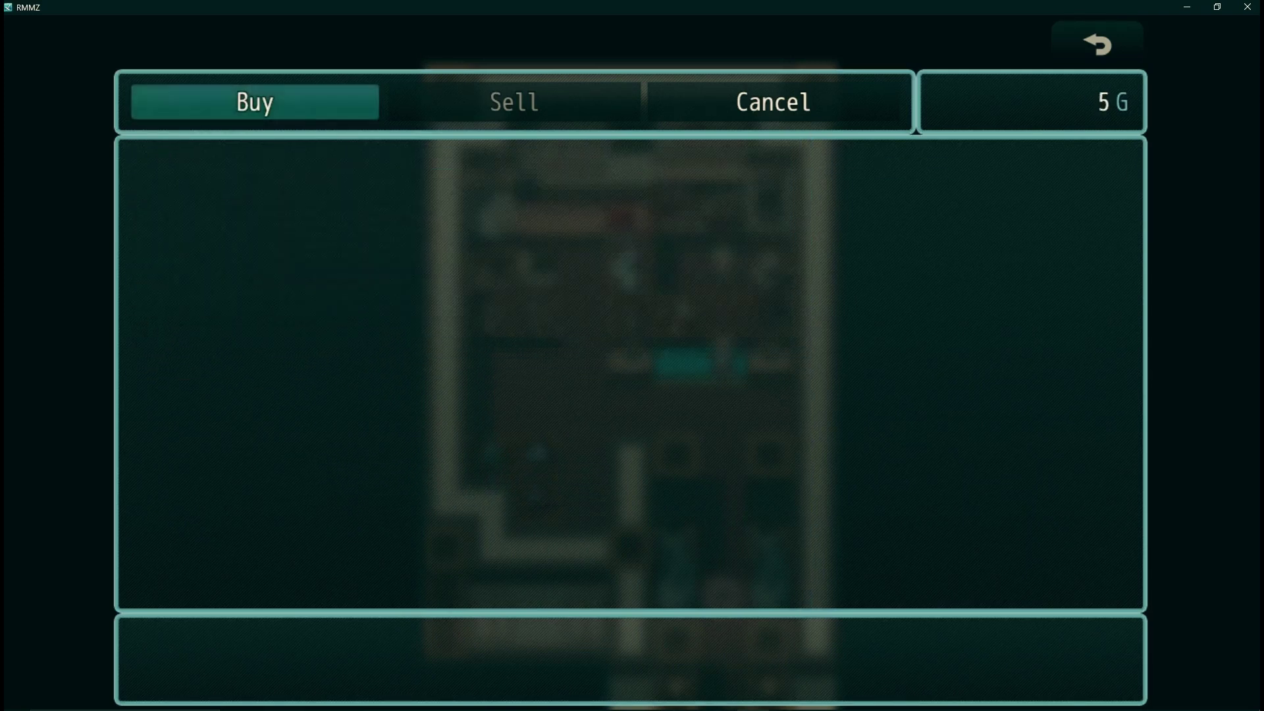
key("Escape")
key("Return")
Leave the item shop and walk through the town into the mansion at its northwest
key("Down")
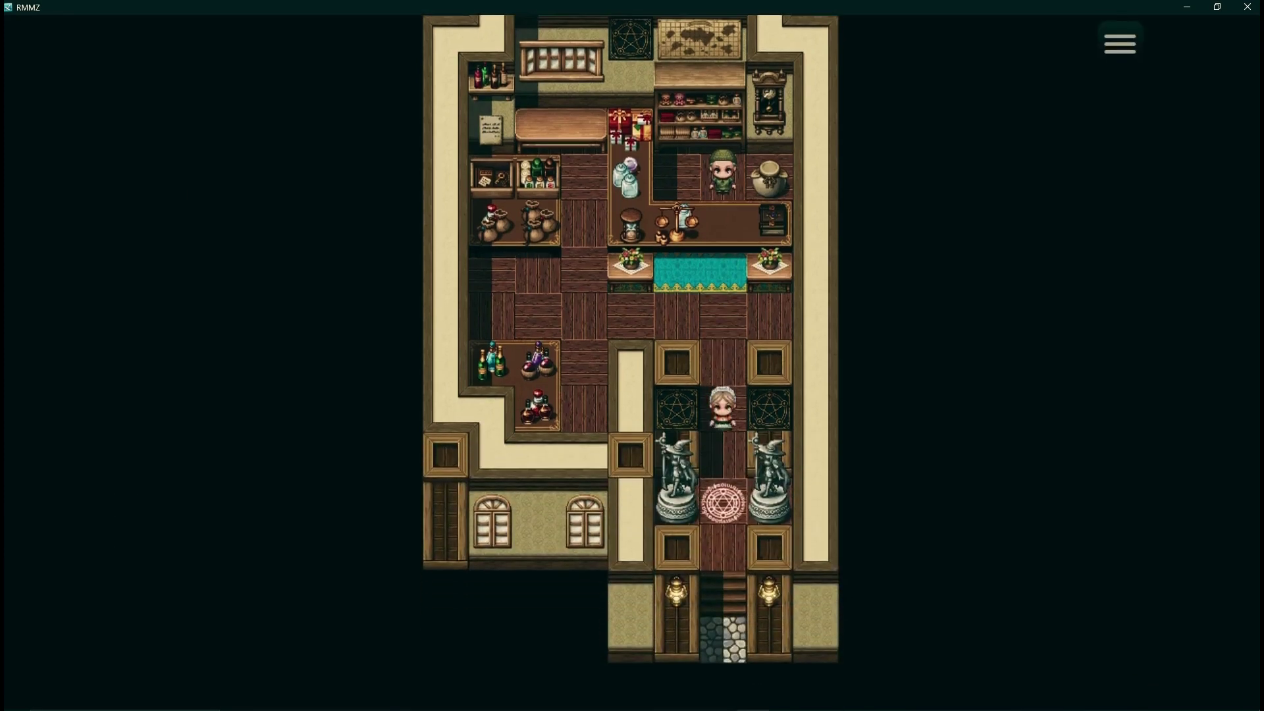
key("Down")
key("Left")
key("Up")
key("Left")
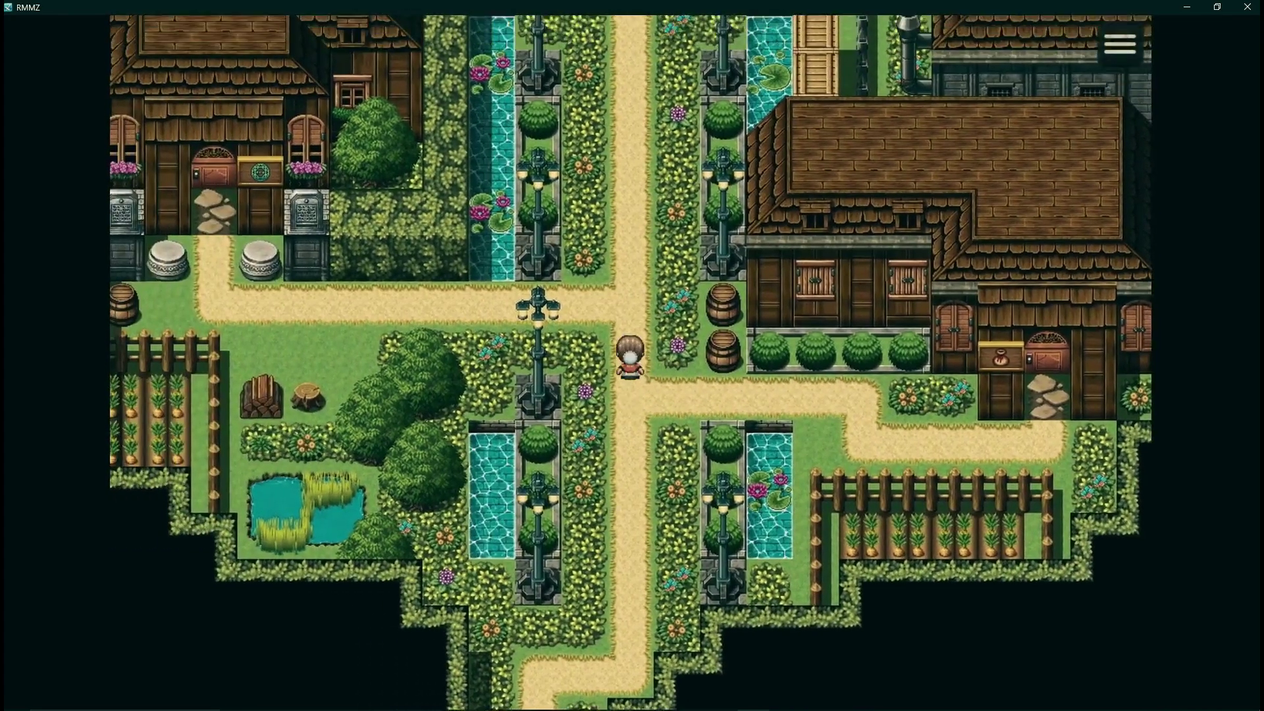
key("Up")
key("Up")
key("Left")
key("Left")
key("Up")
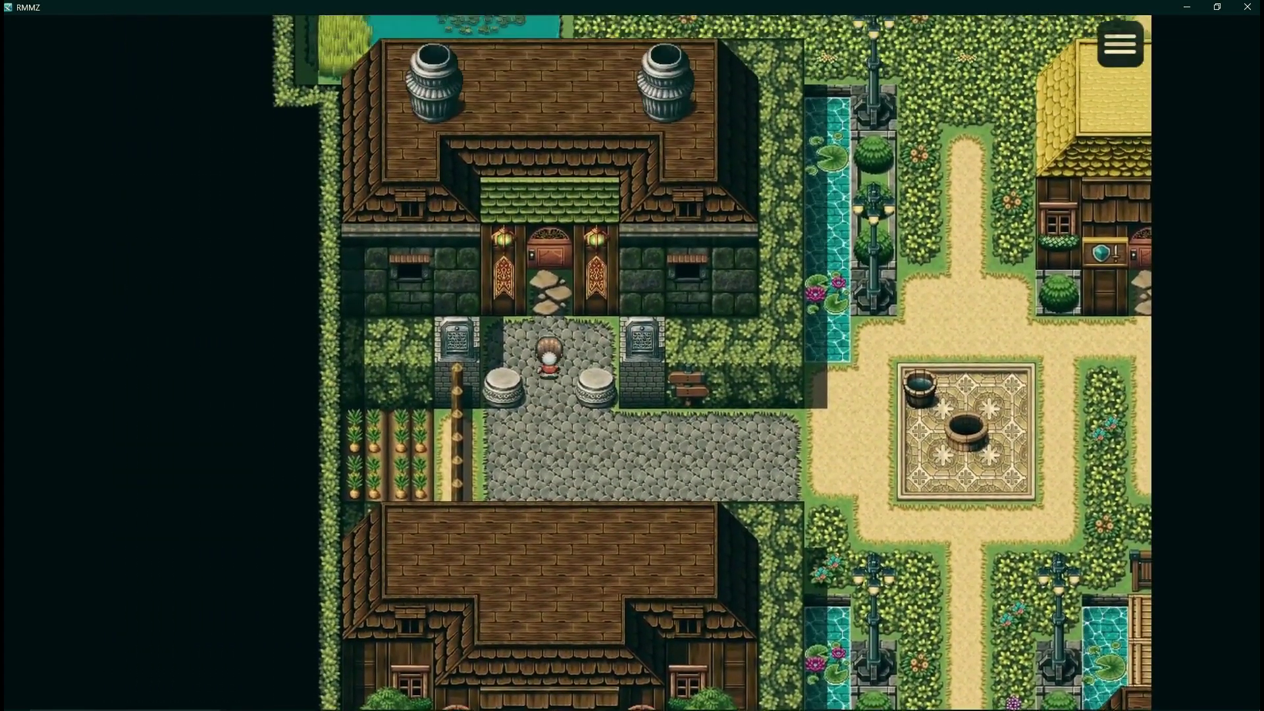
key("Up")
Walk to the kitchen at the mansion's north end and cook the Queen's Supper at the stove
key("Right")
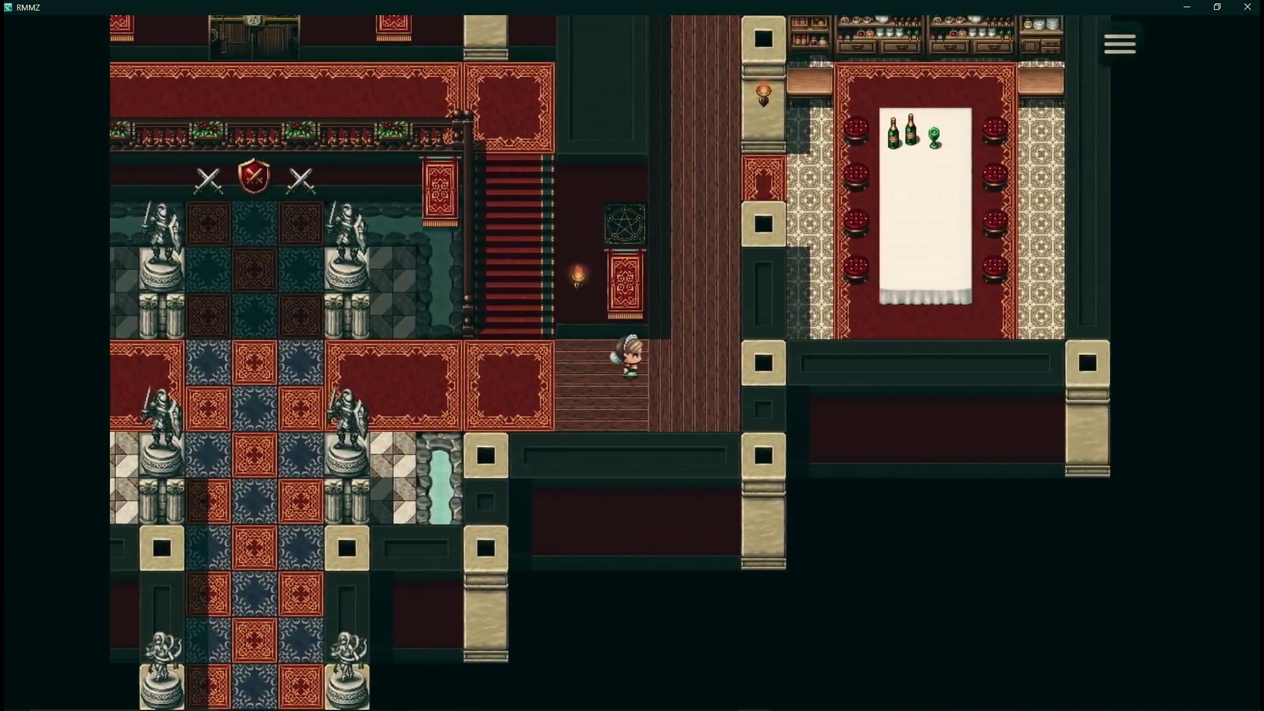
key("Up")
key("Up")
key("Left")
key("Up")
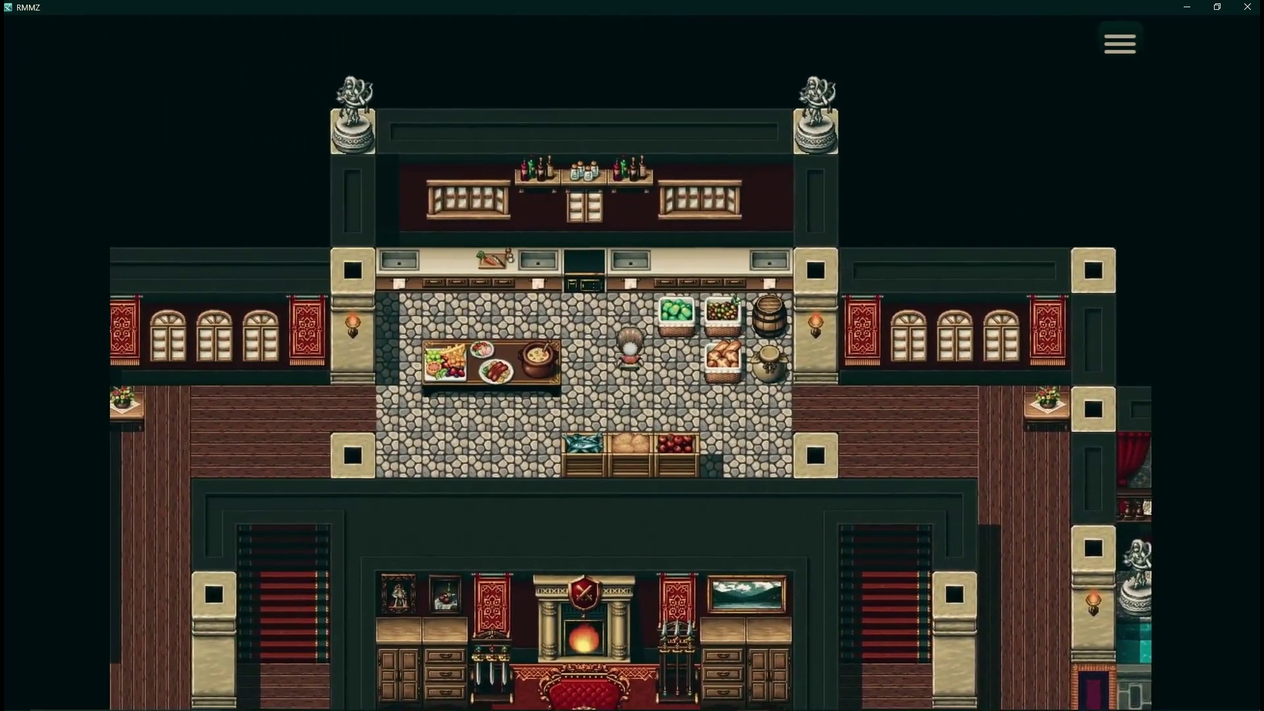
key("Left")
key("Up")
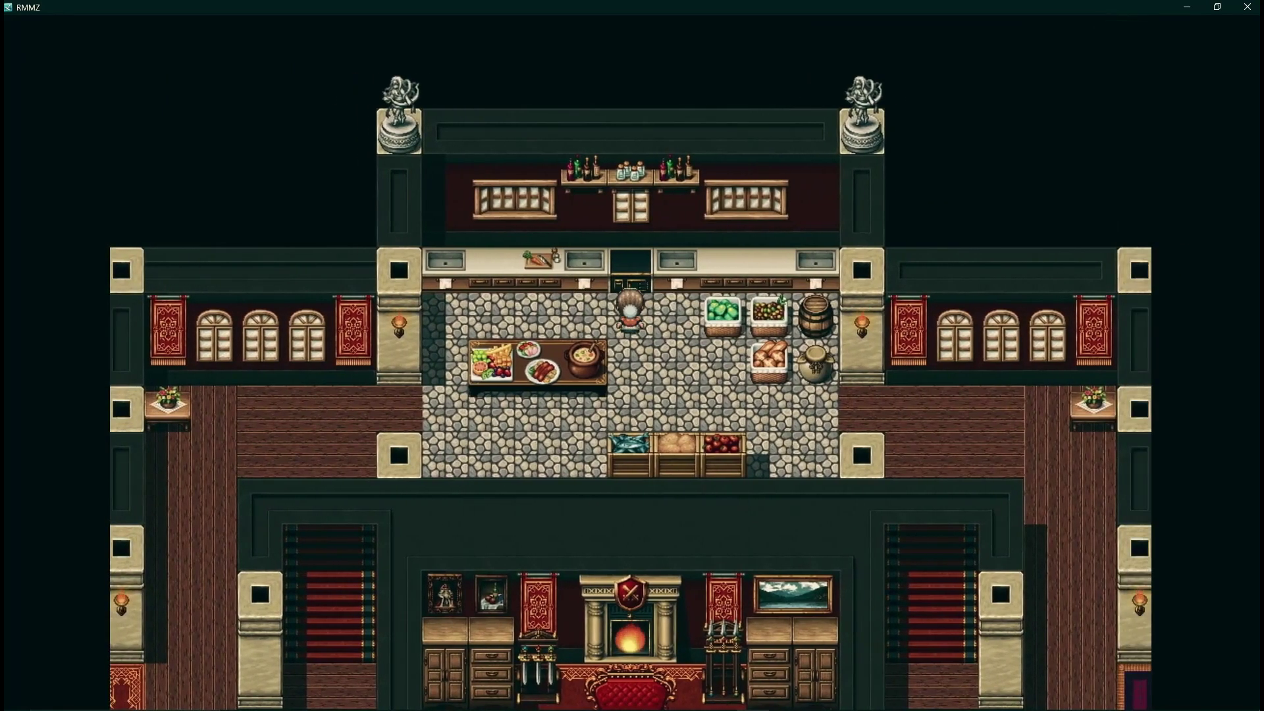
key("Return")
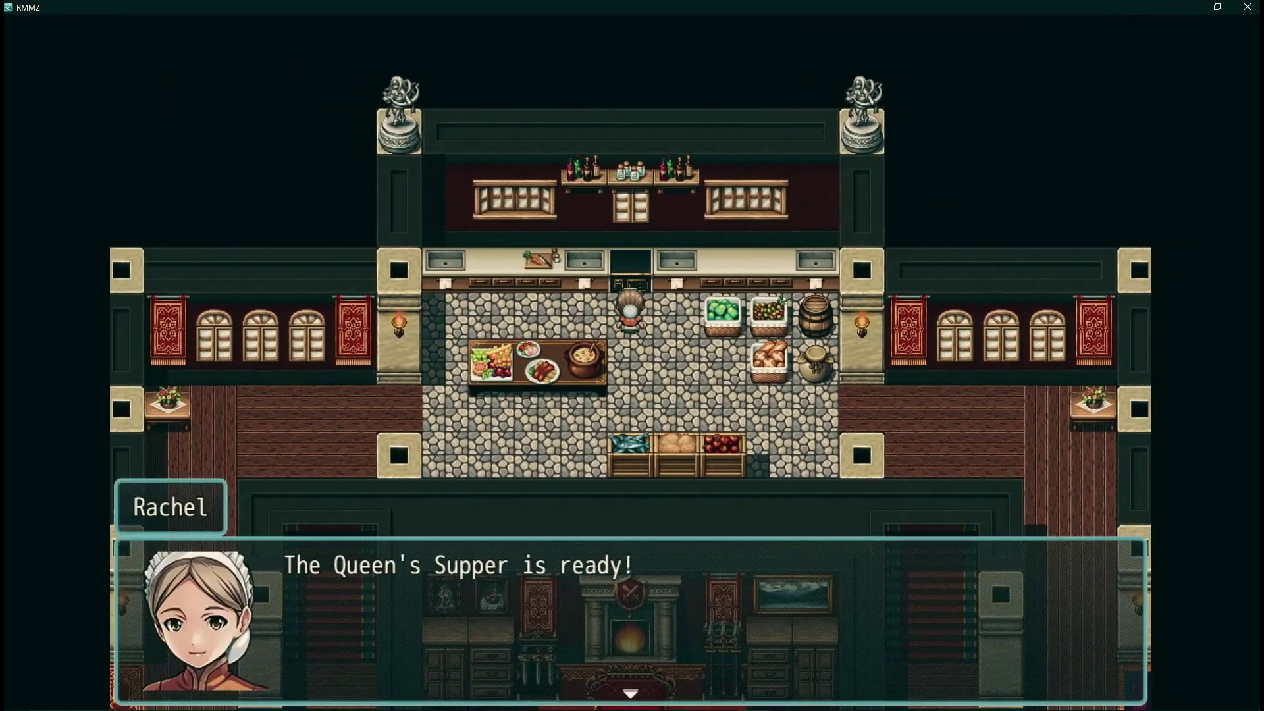
key("Return")
Walk from the kitchen down the east corridor into the dining room and stand beside the Queen
key("Down")
key("Right")
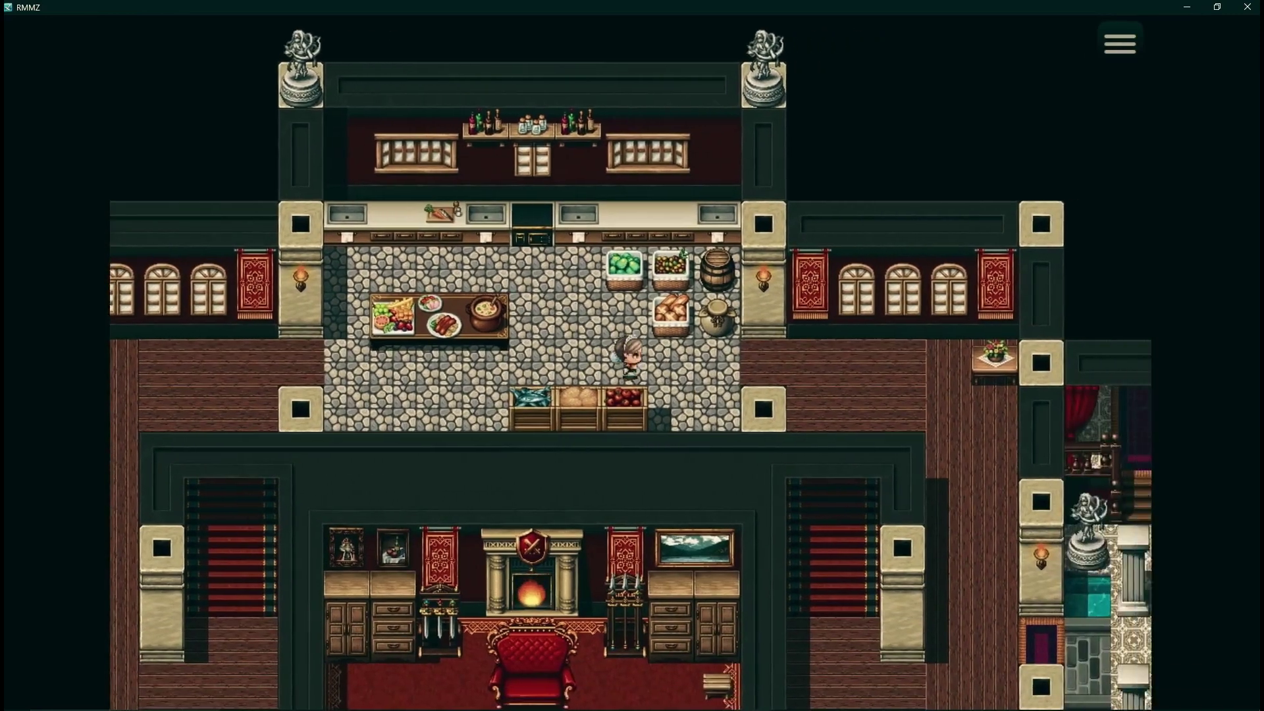
key("Right")
key("Down")
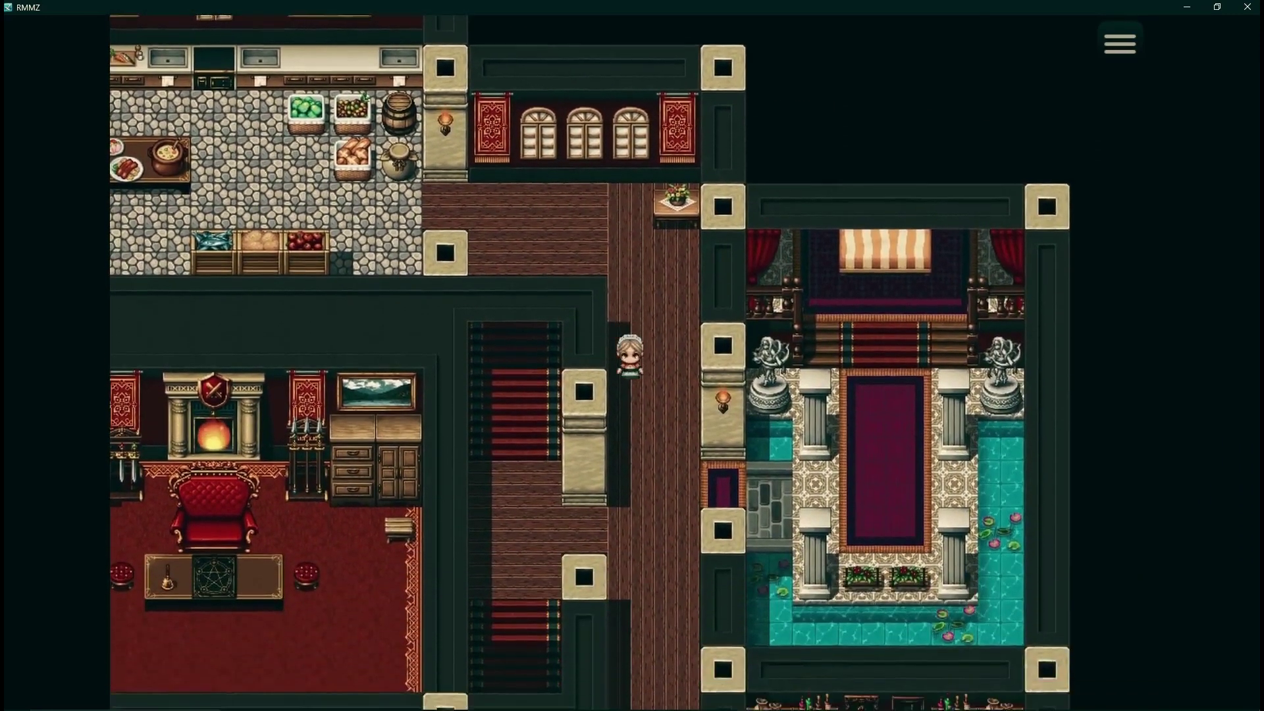
key("Down")
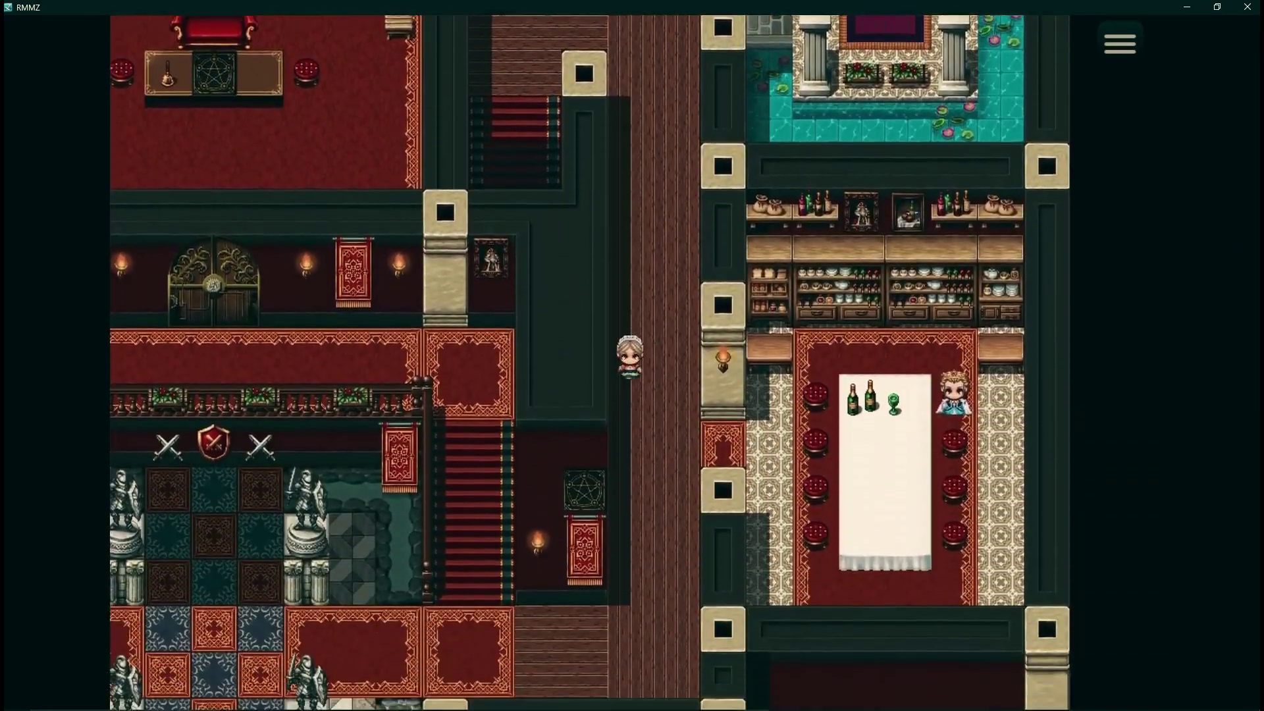
key("Right")
key("Right")
key("Up")
key("Right")
key("Down")
Talk to the Queen and answer "Yes, Ma'am." to serve her supper
key("Return")
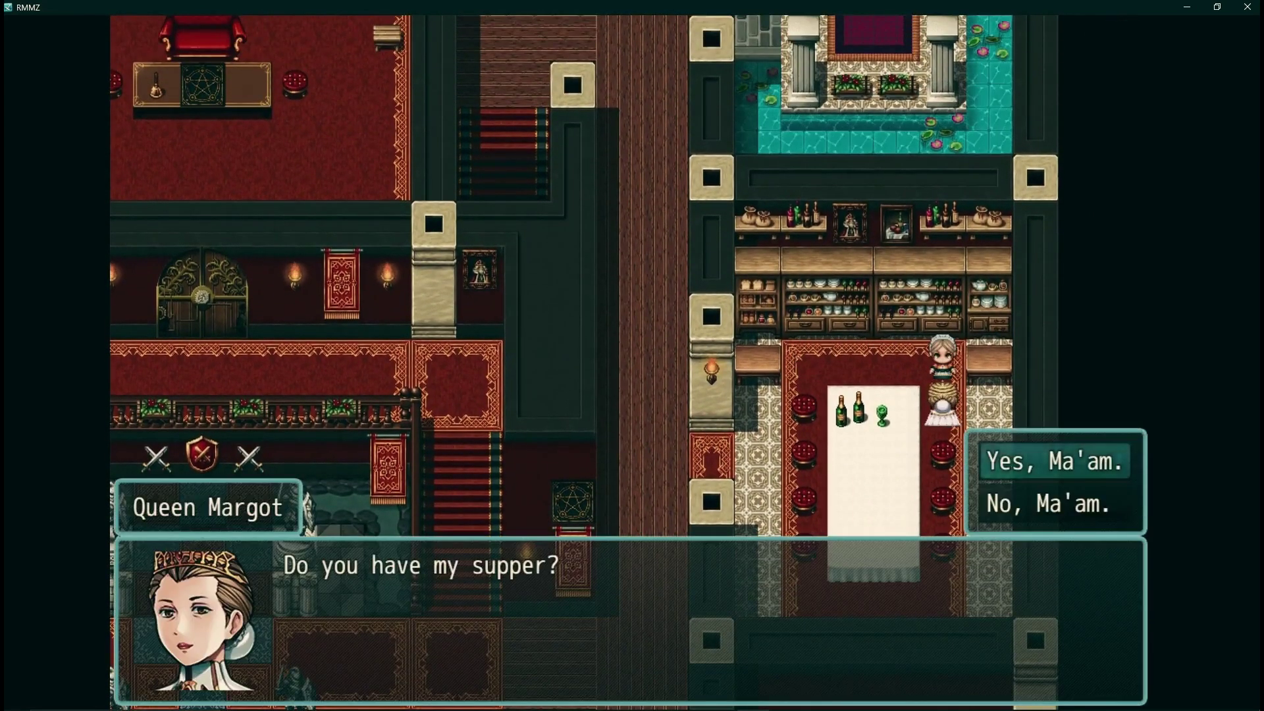
key("Return")
key("Return")
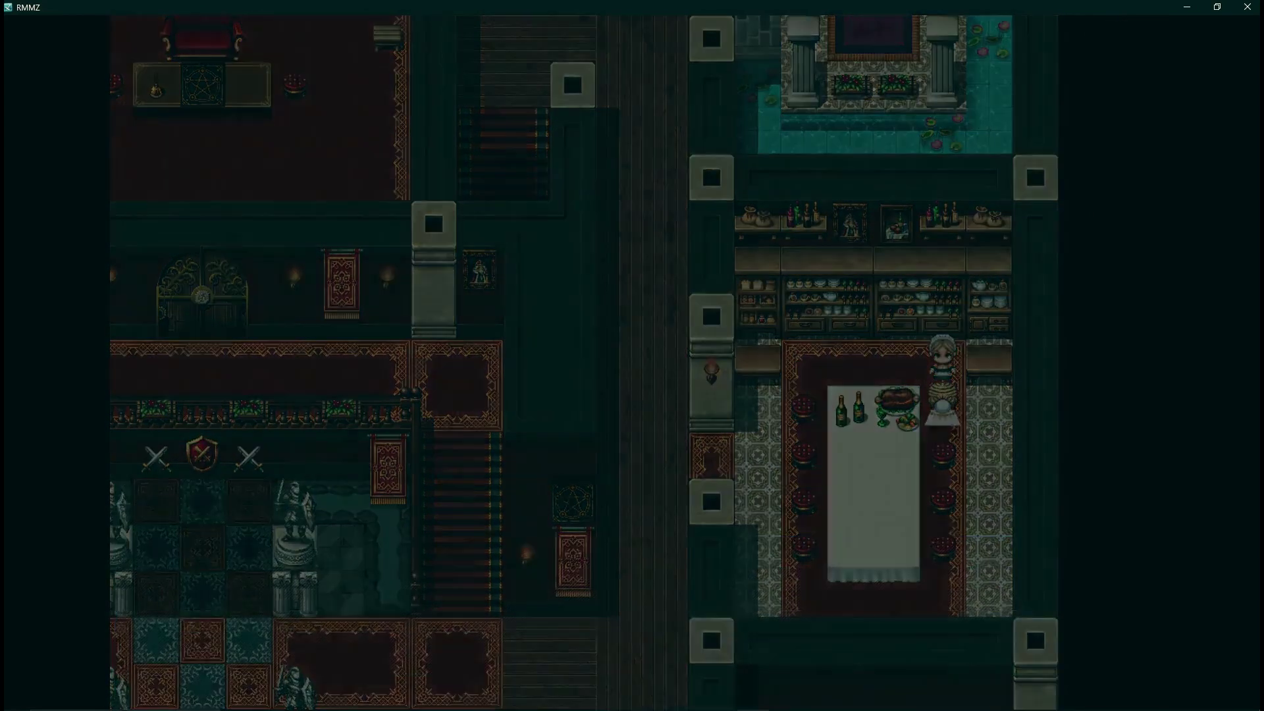
key("Return")
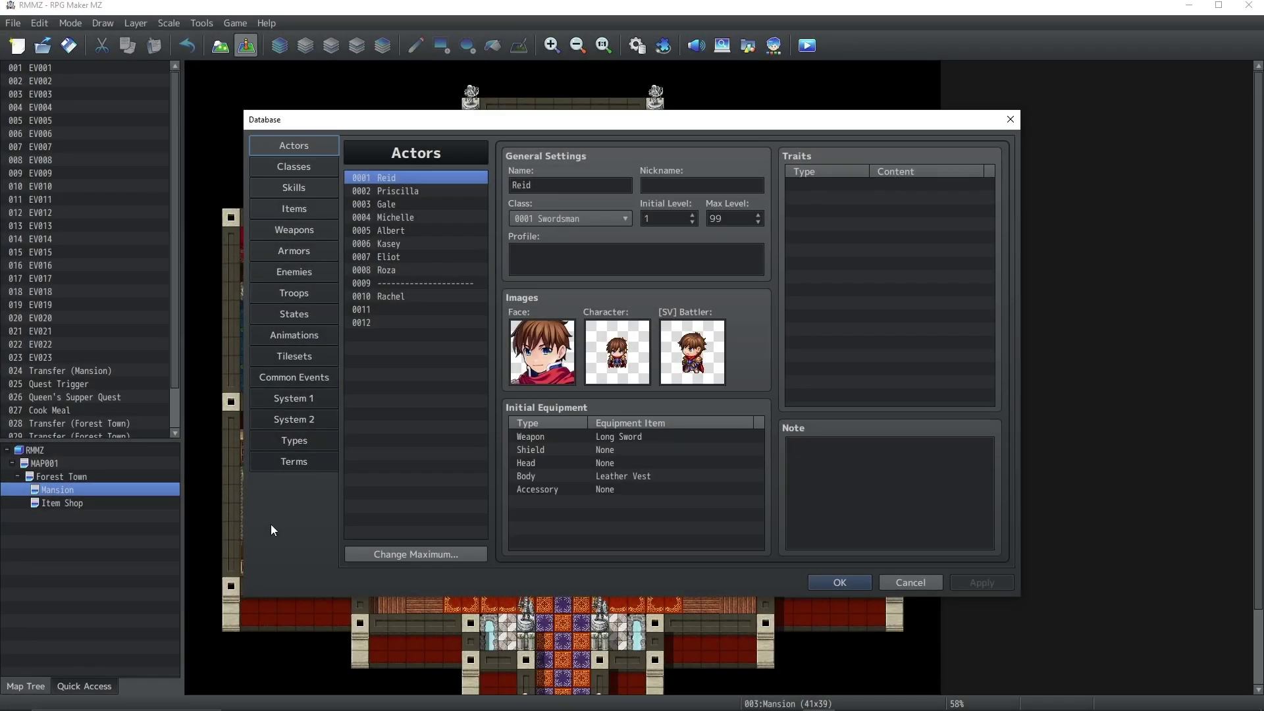
Examine the cook's actor entry 0010 and the Servant class in the database
left_click(409, 297)
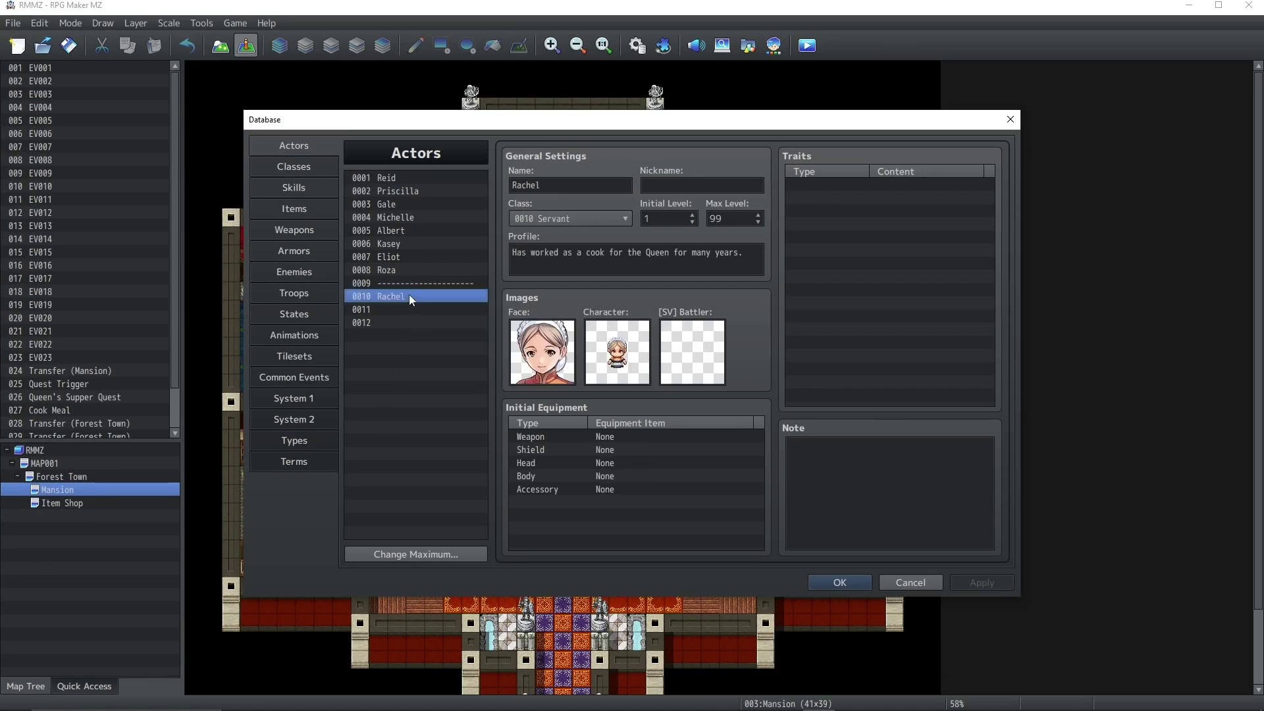
left_click(293, 167)
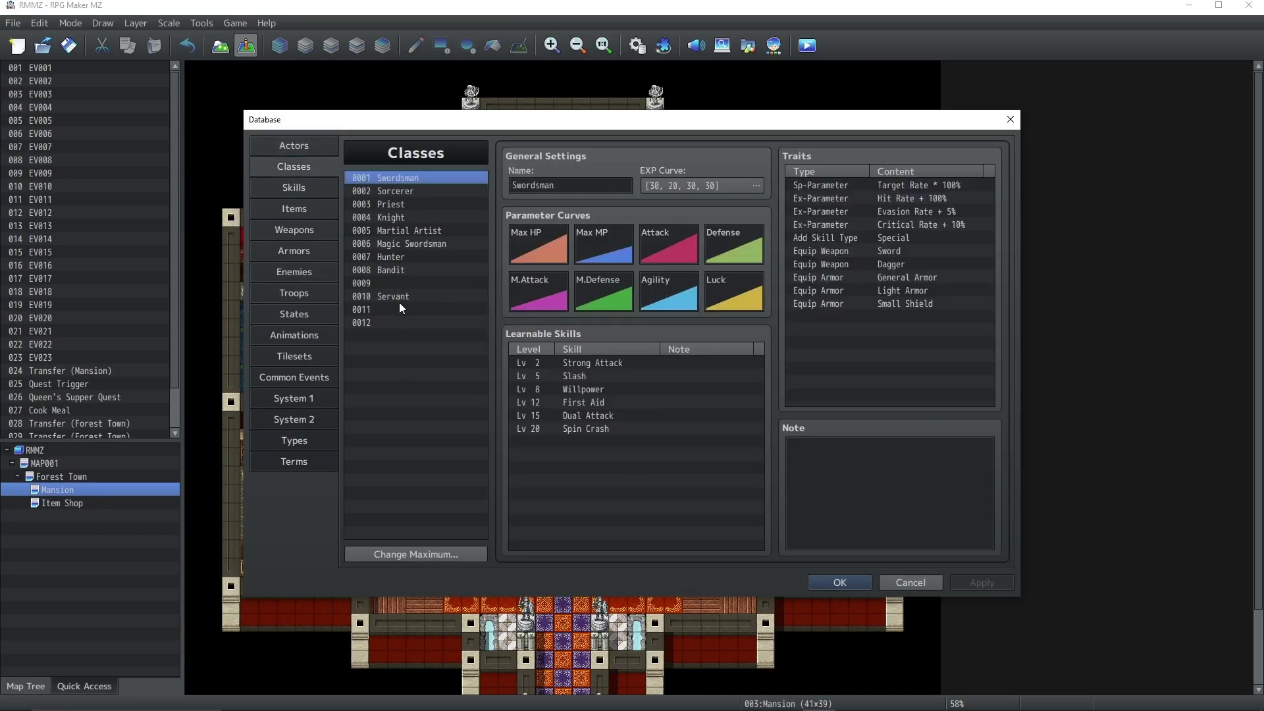
left_click(399, 297)
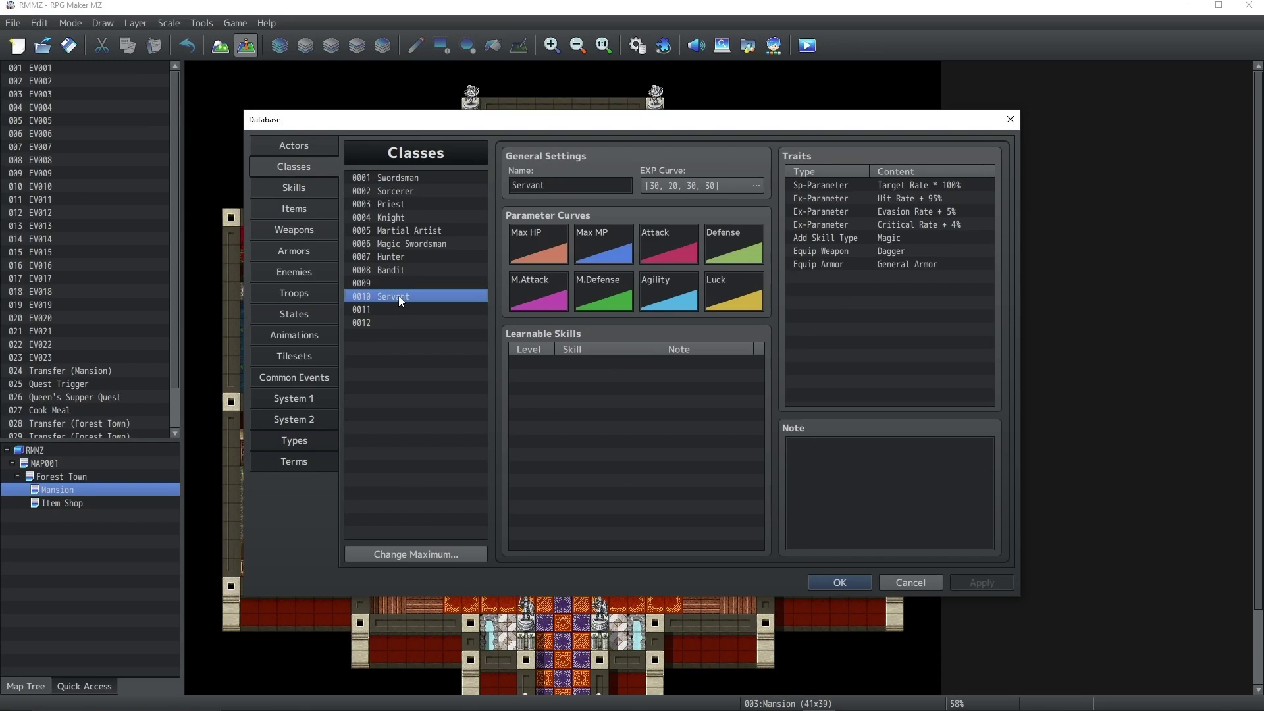
left_click(303, 151)
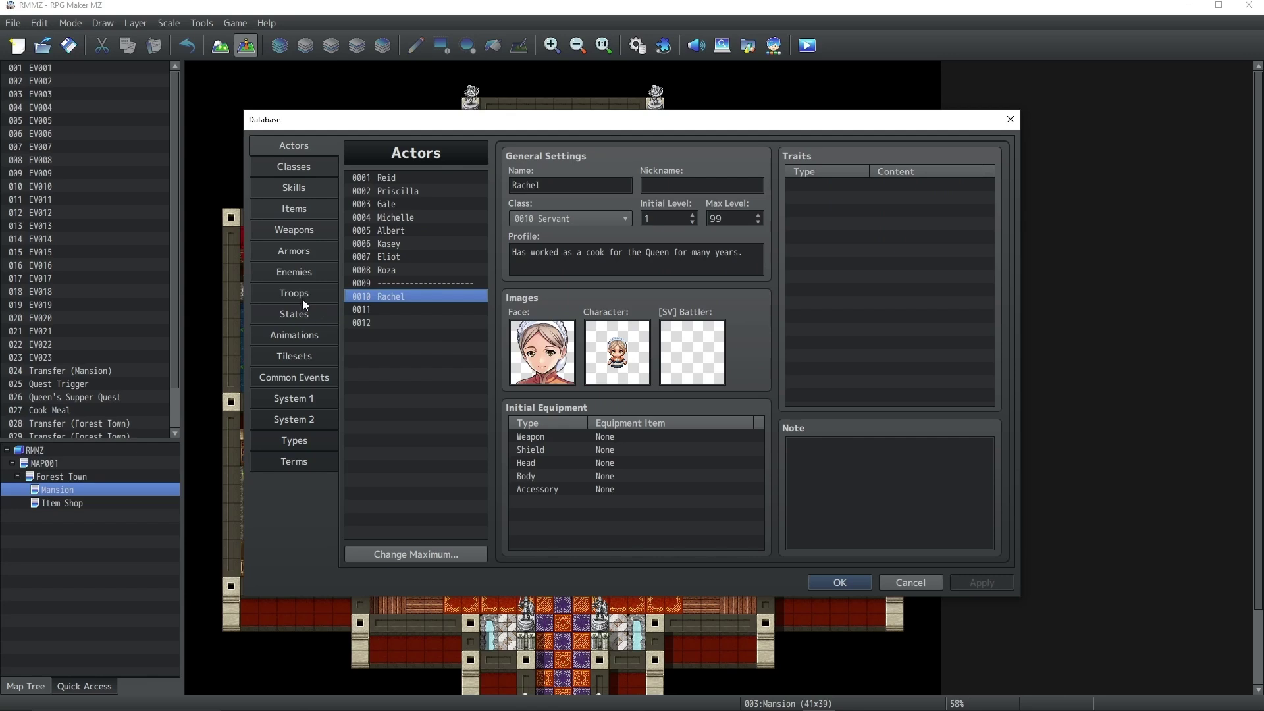
Examine the Ingredients section and the Queen's Supper item in the database, and close the database
left_click(285, 206)
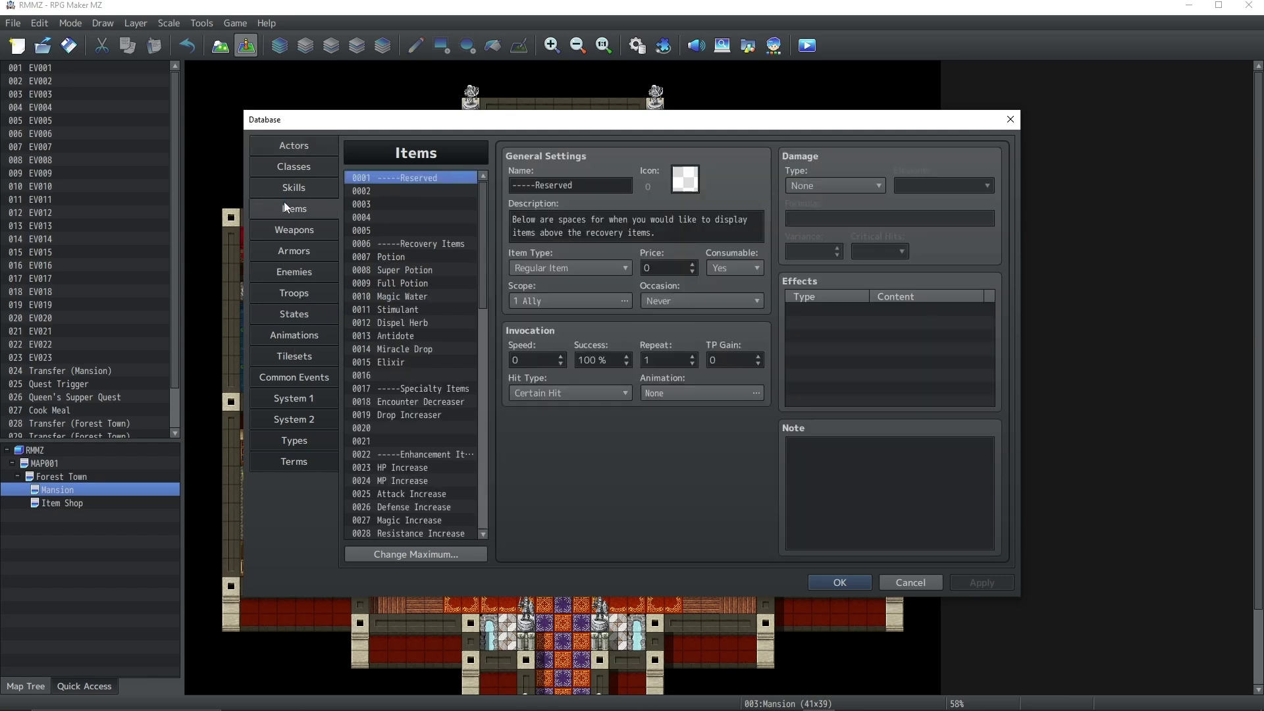
scroll(421, 356, "down", 4)
scroll(424, 373, "down", 6)
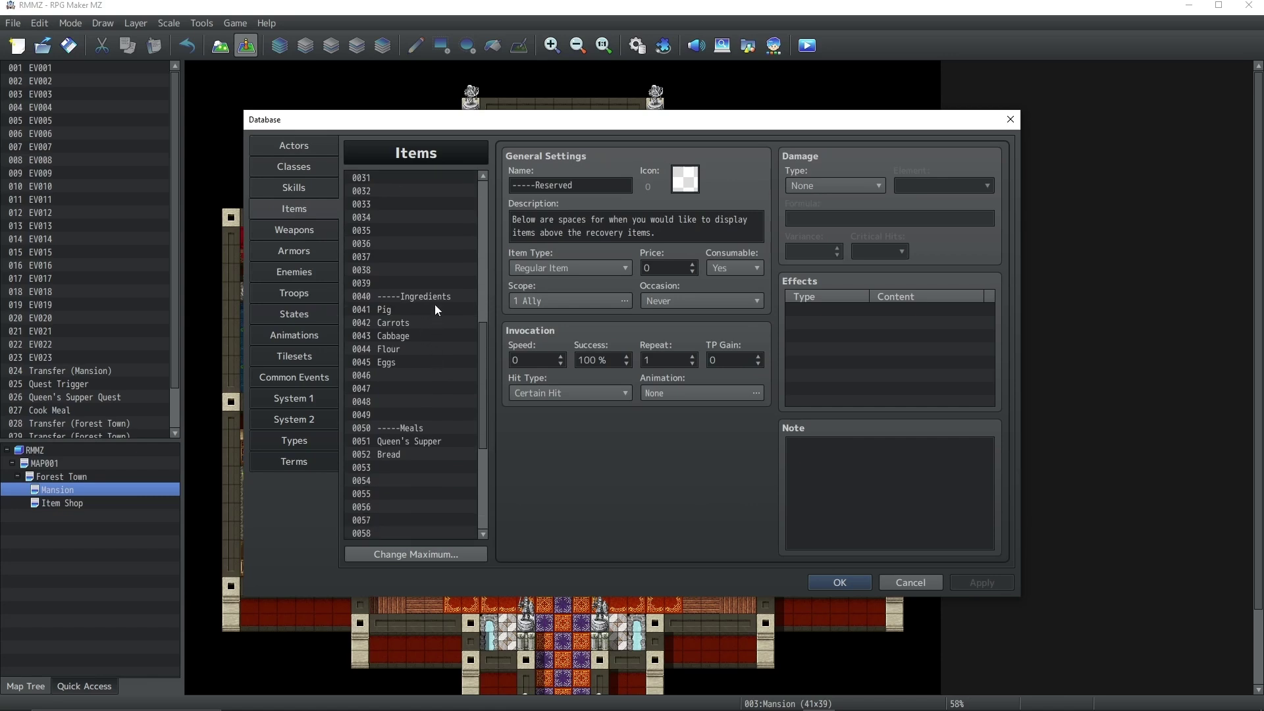
left_click(434, 298)
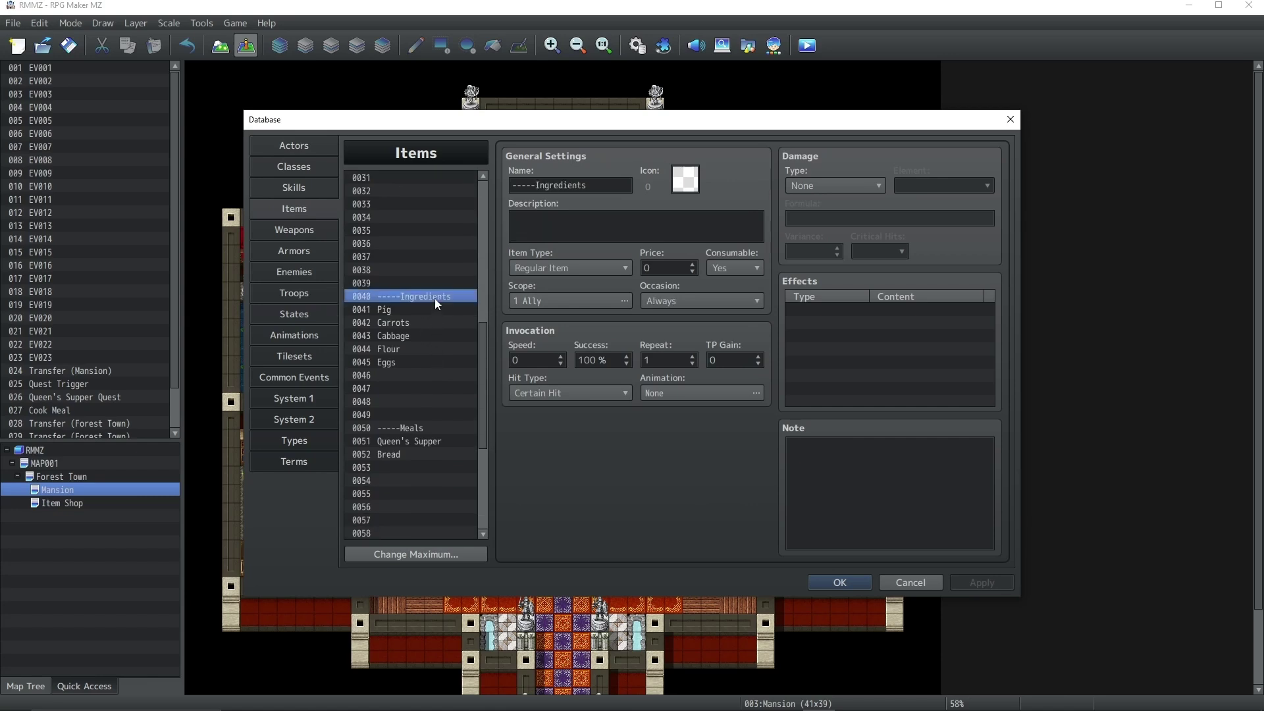
left_click(461, 442)
left_click(859, 585)
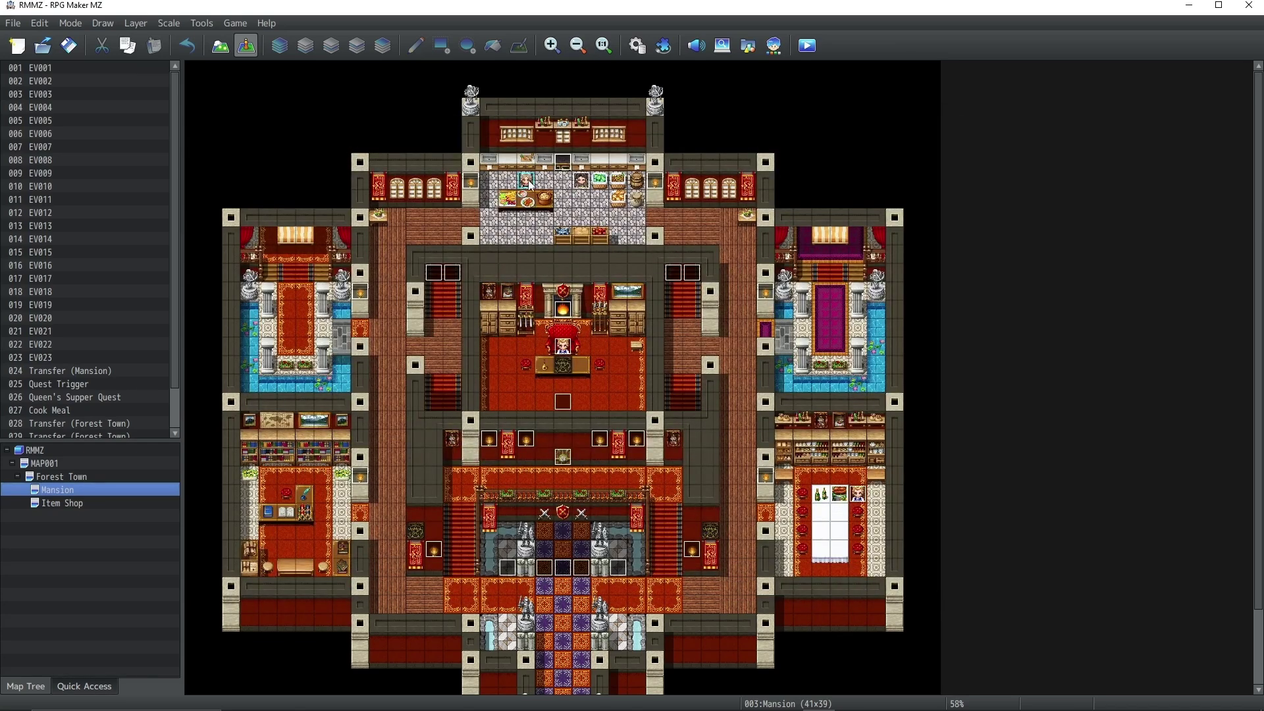
Examine the Quest Trigger event in the mansion kitchen, including its message text and Queen's Supper switch command
double_click(581, 183)
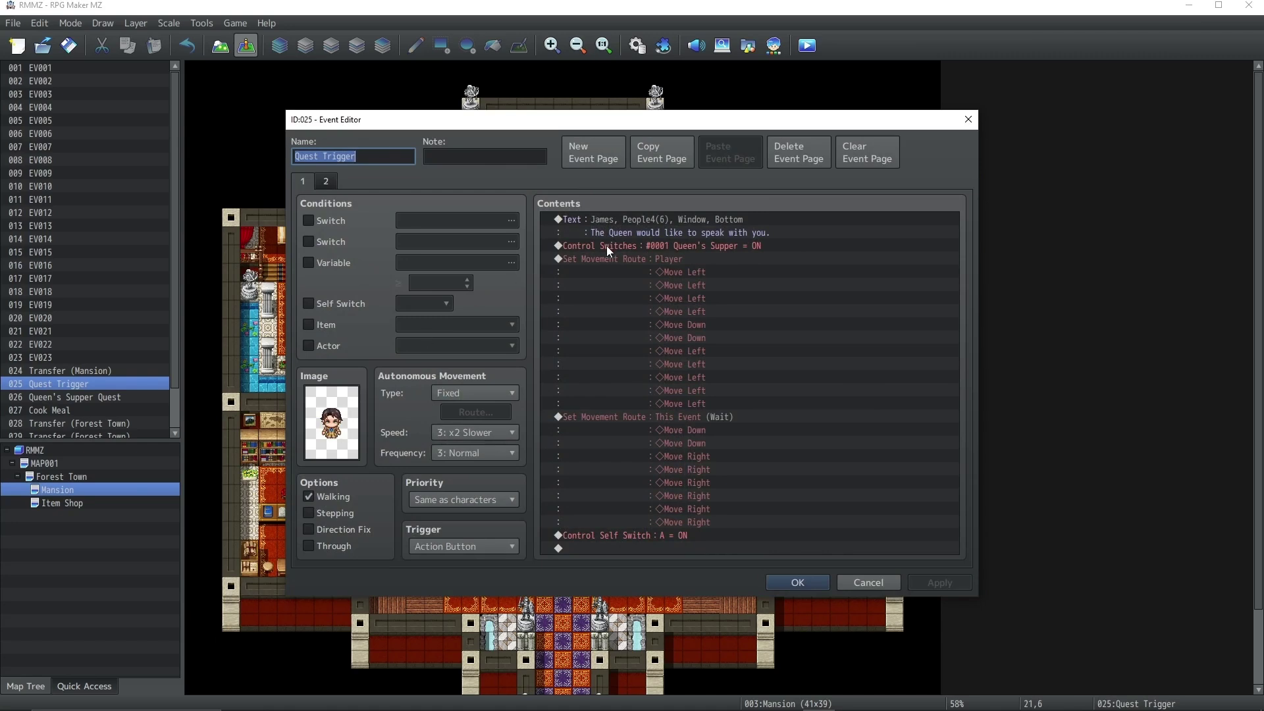
double_click(647, 219)
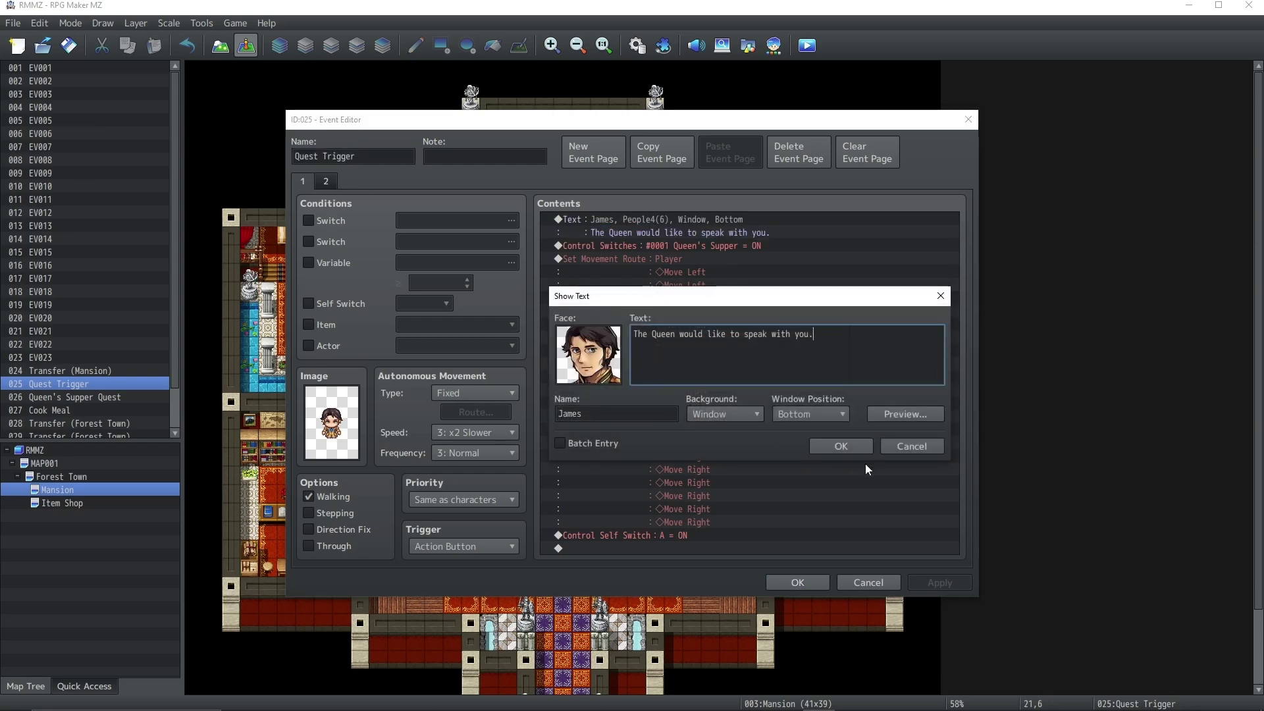
left_click(847, 447)
left_click(665, 261)
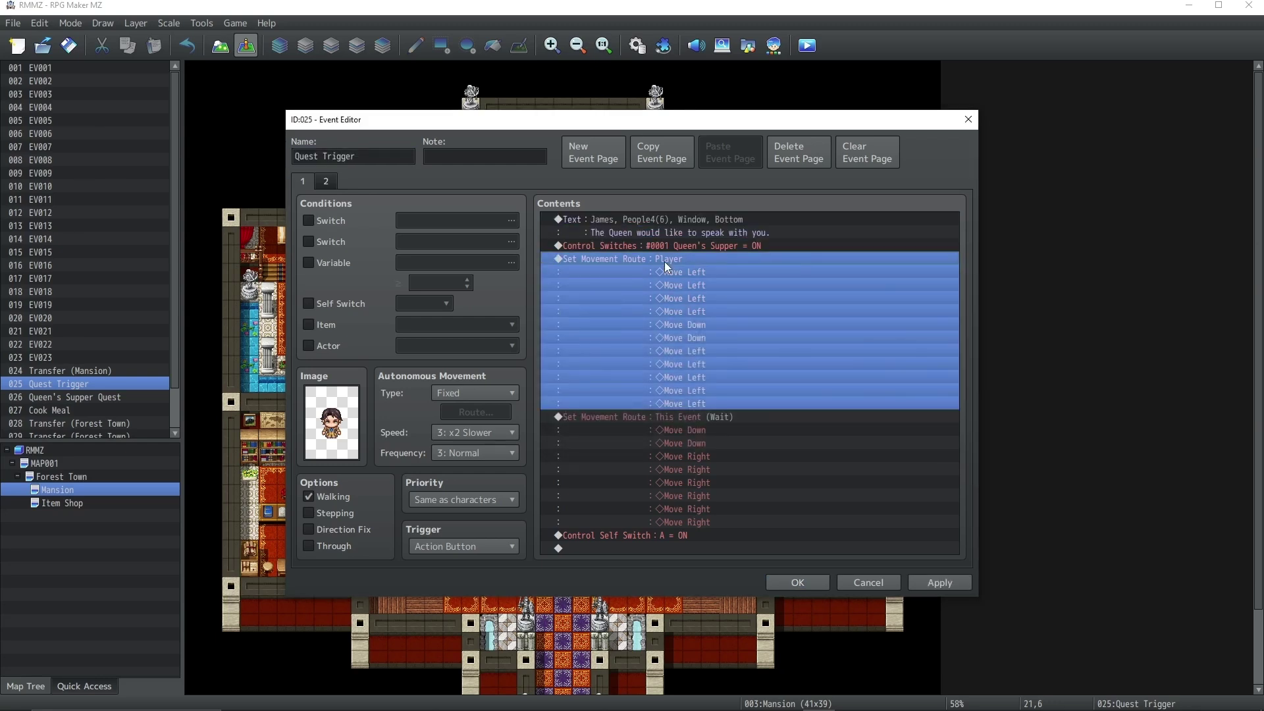
left_click(664, 246)
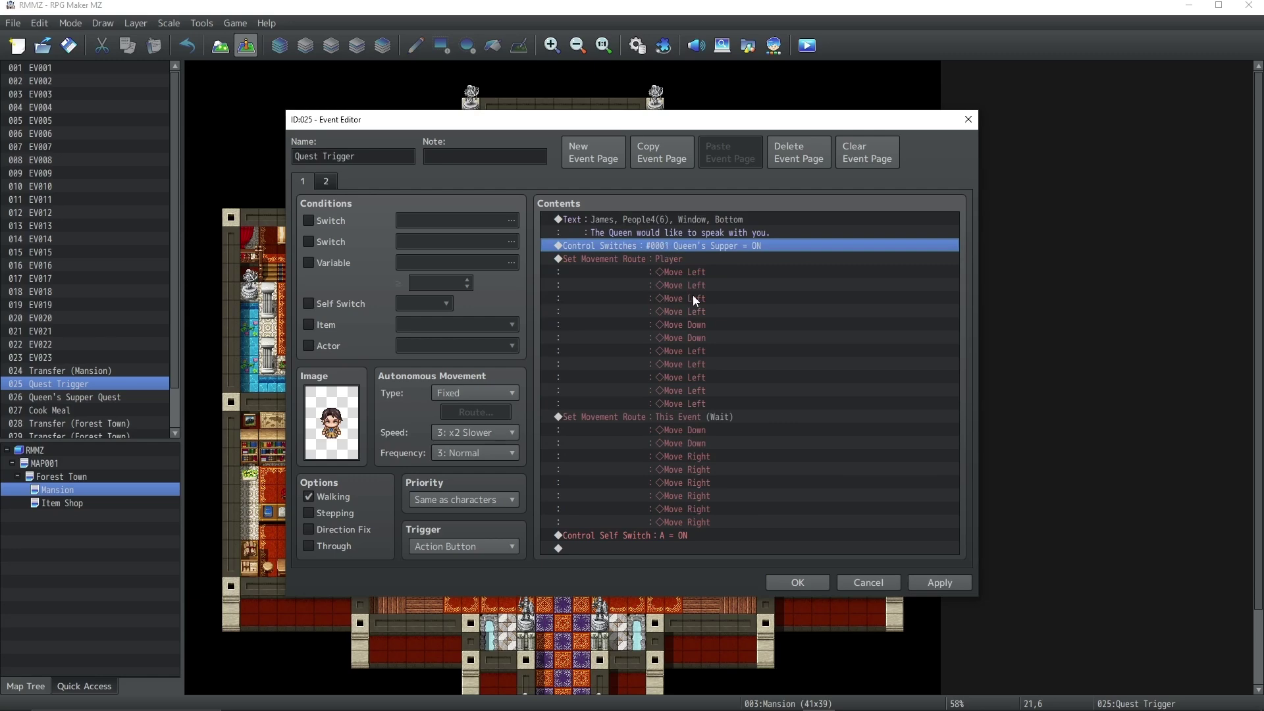
Examine the Quest Trigger's movement routes for the player and the event itself, and close the event
left_click(633, 260)
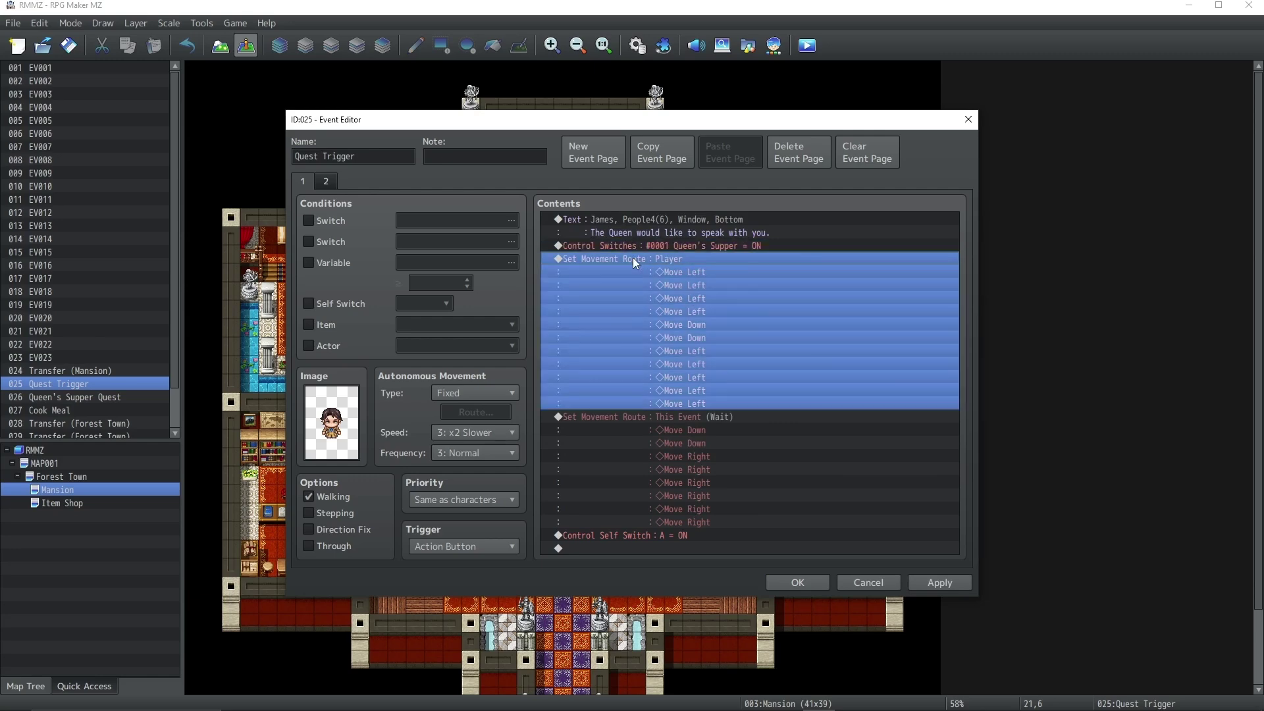
double_click(634, 259)
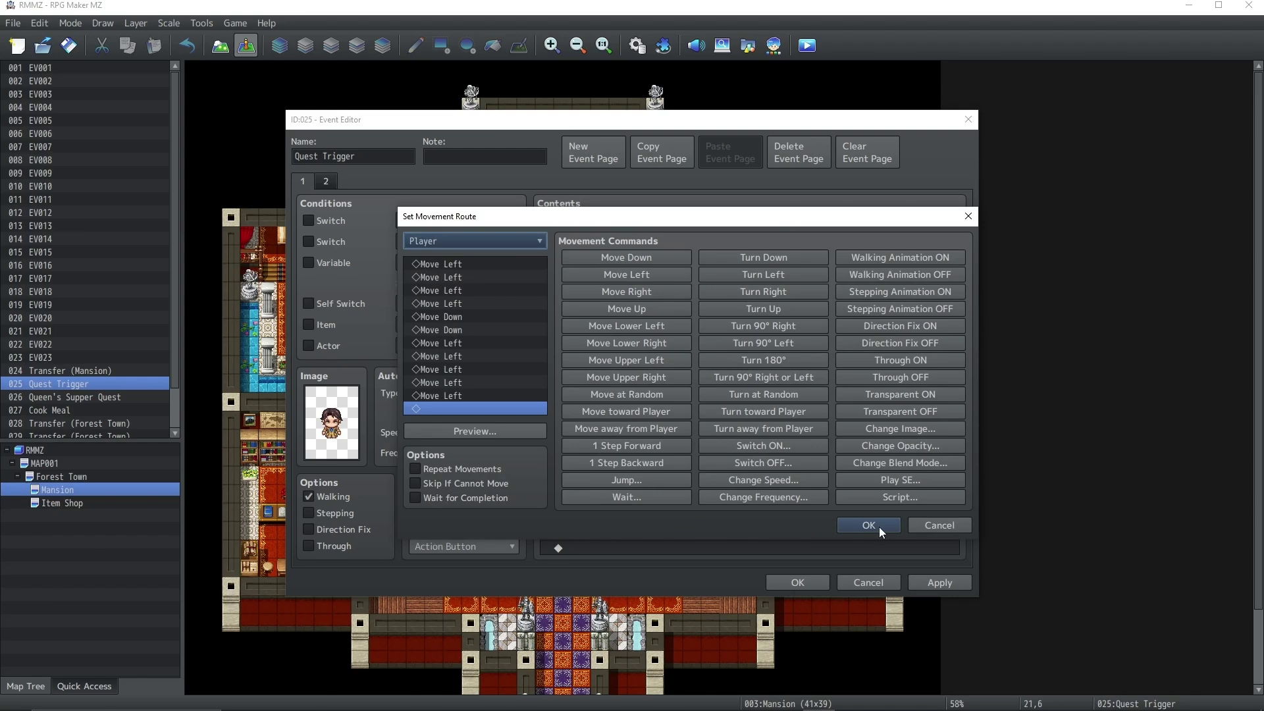
left_click(852, 528)
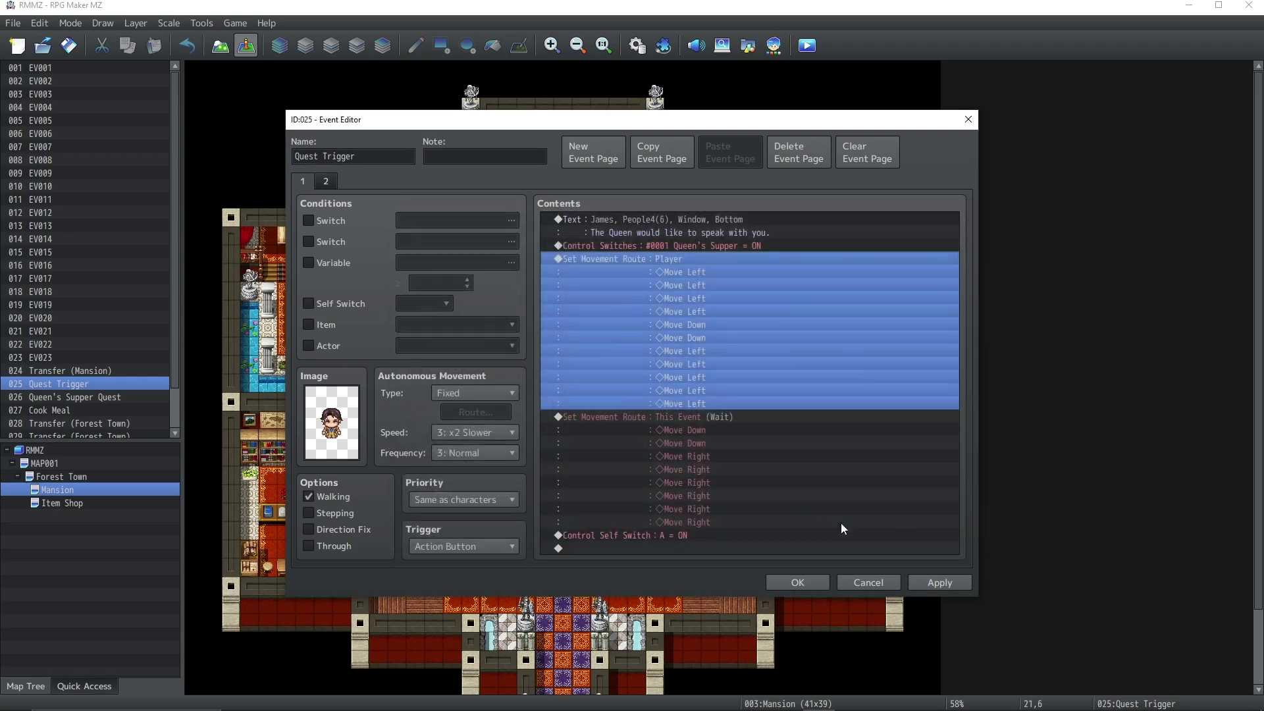
left_click(613, 417)
double_click(611, 417)
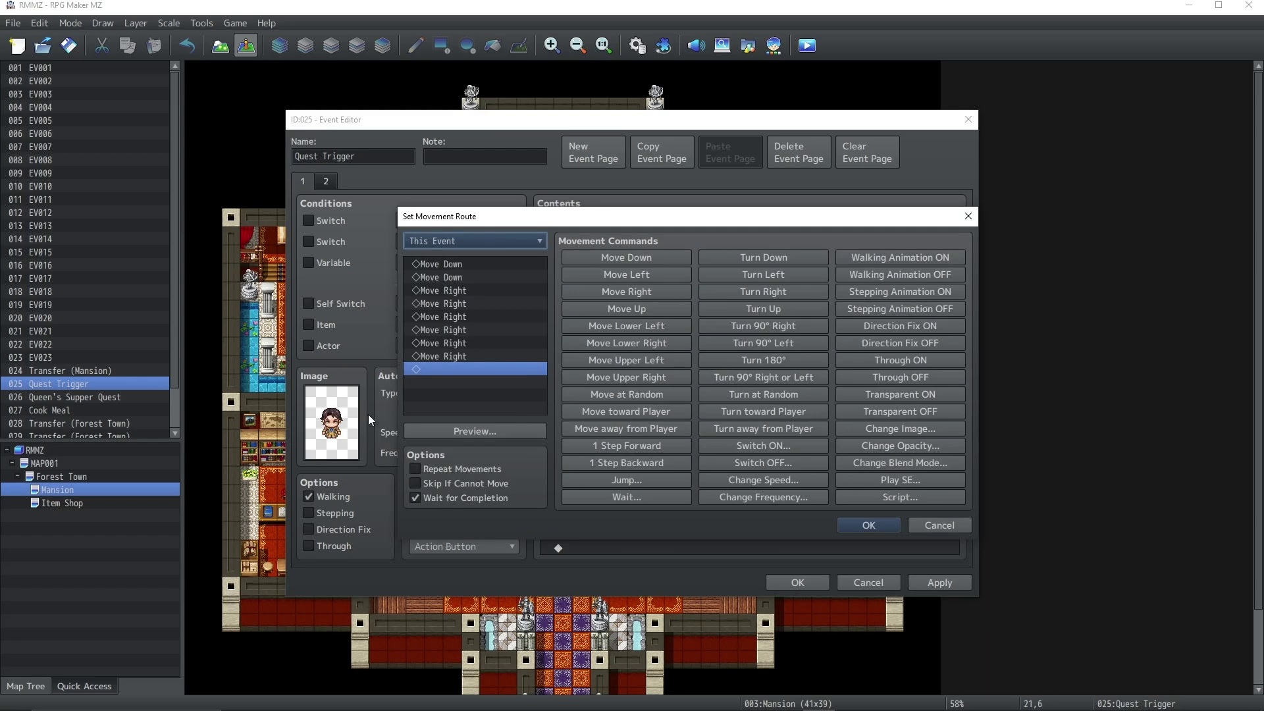
left_click(856, 526)
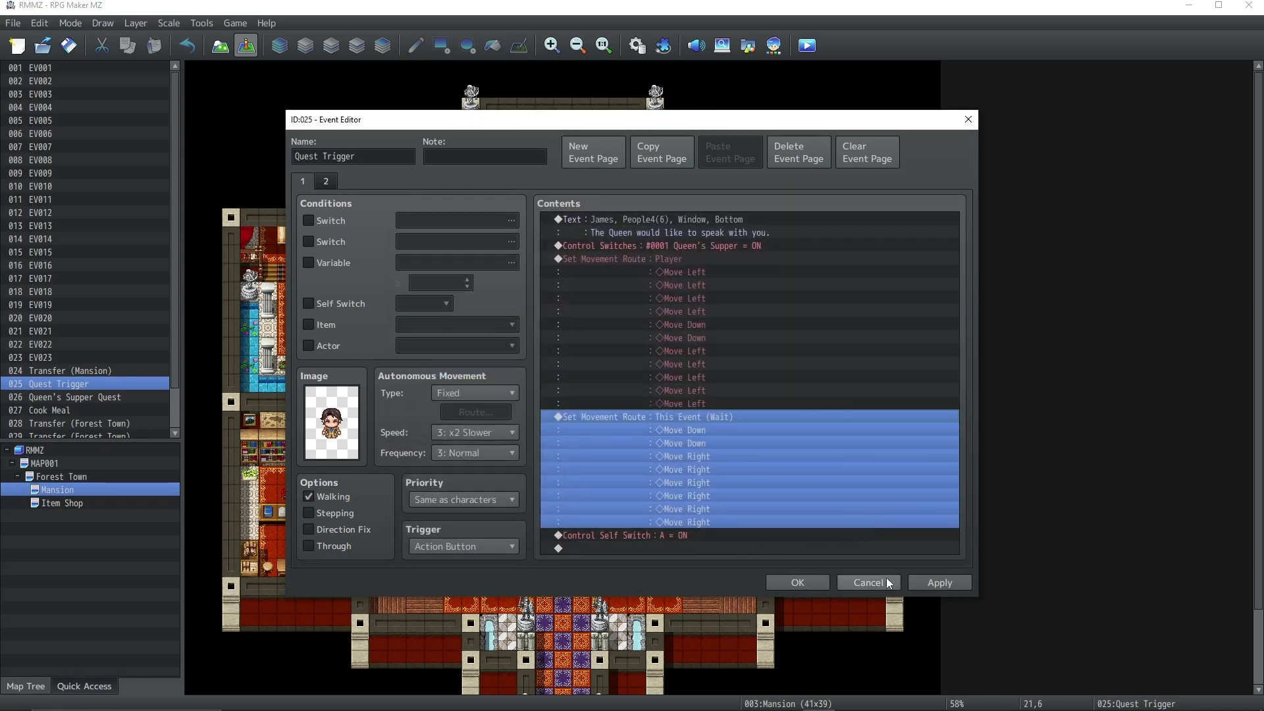
left_click(800, 584)
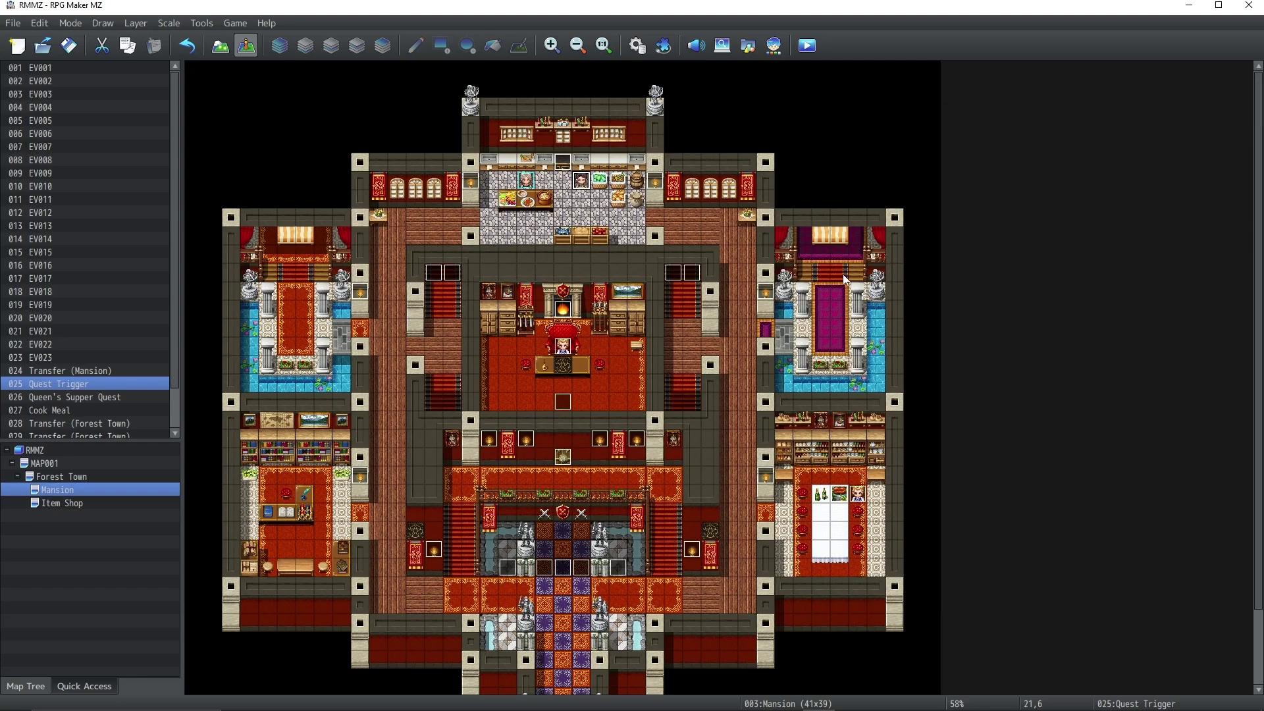
Examine the Queen's Supper Quest event at the throne, preview its Roast Pig dinner message, and close the event
double_click(565, 352)
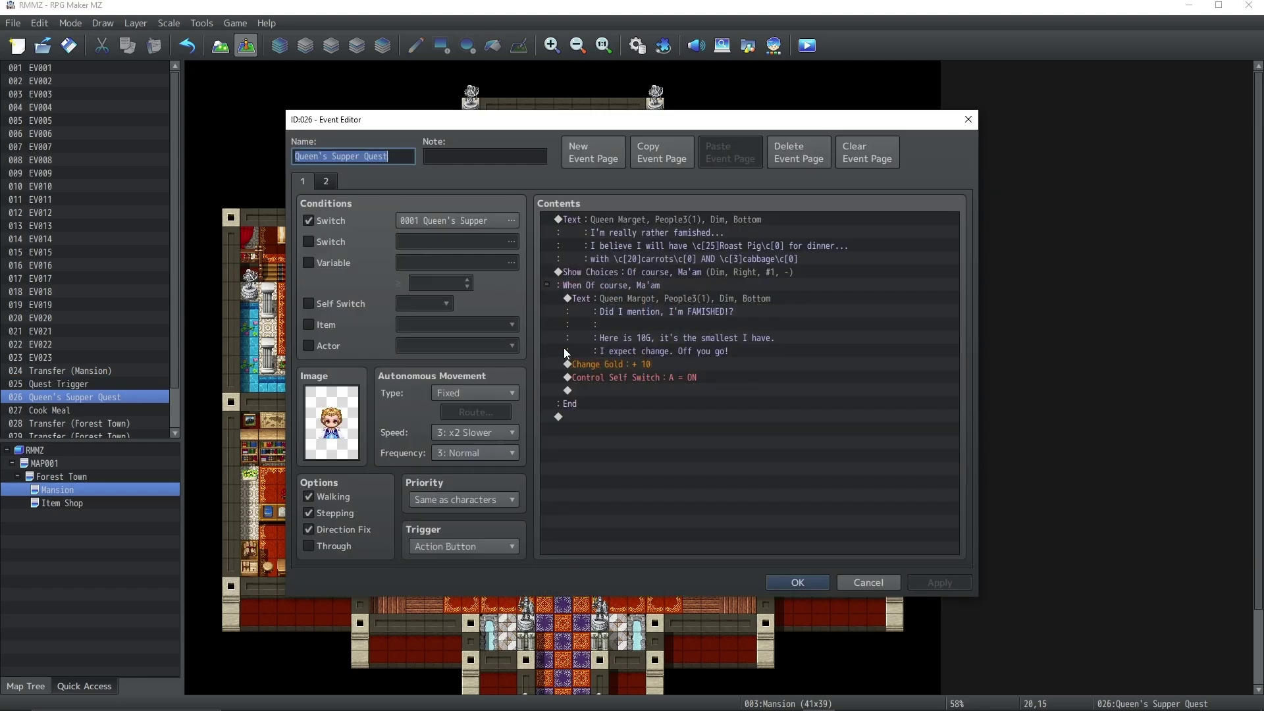
double_click(653, 220)
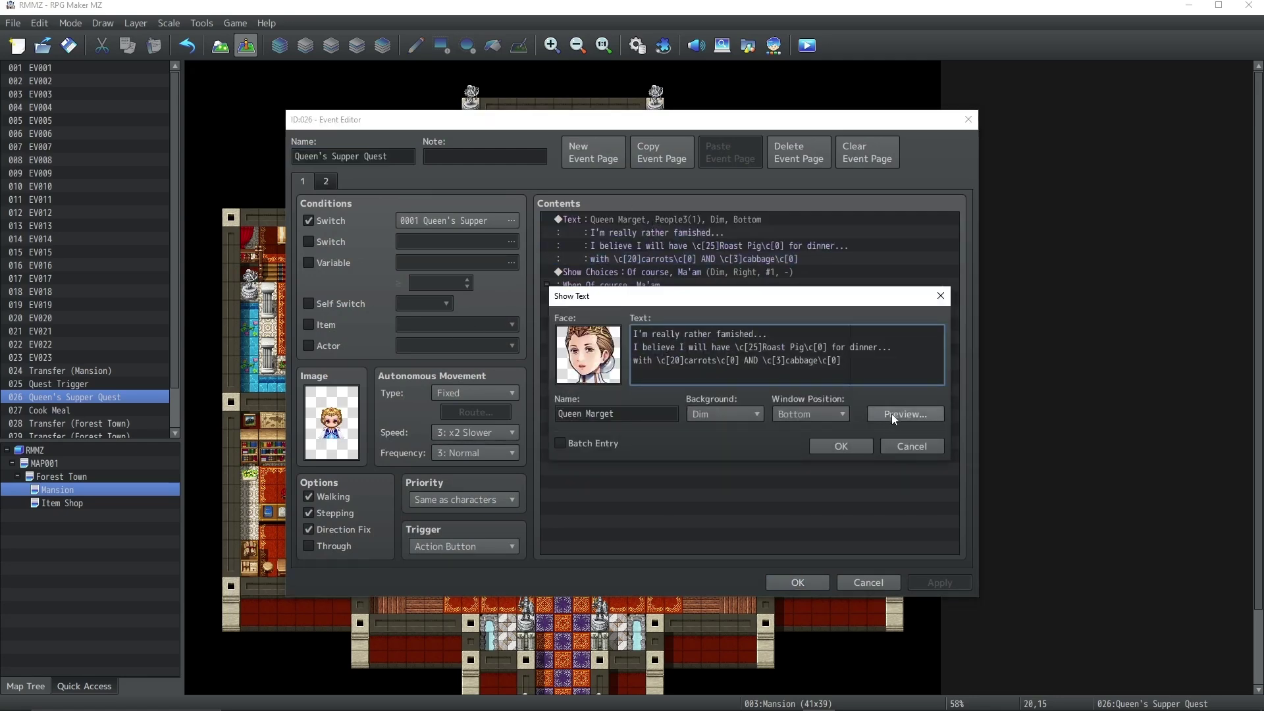
left_click(892, 414)
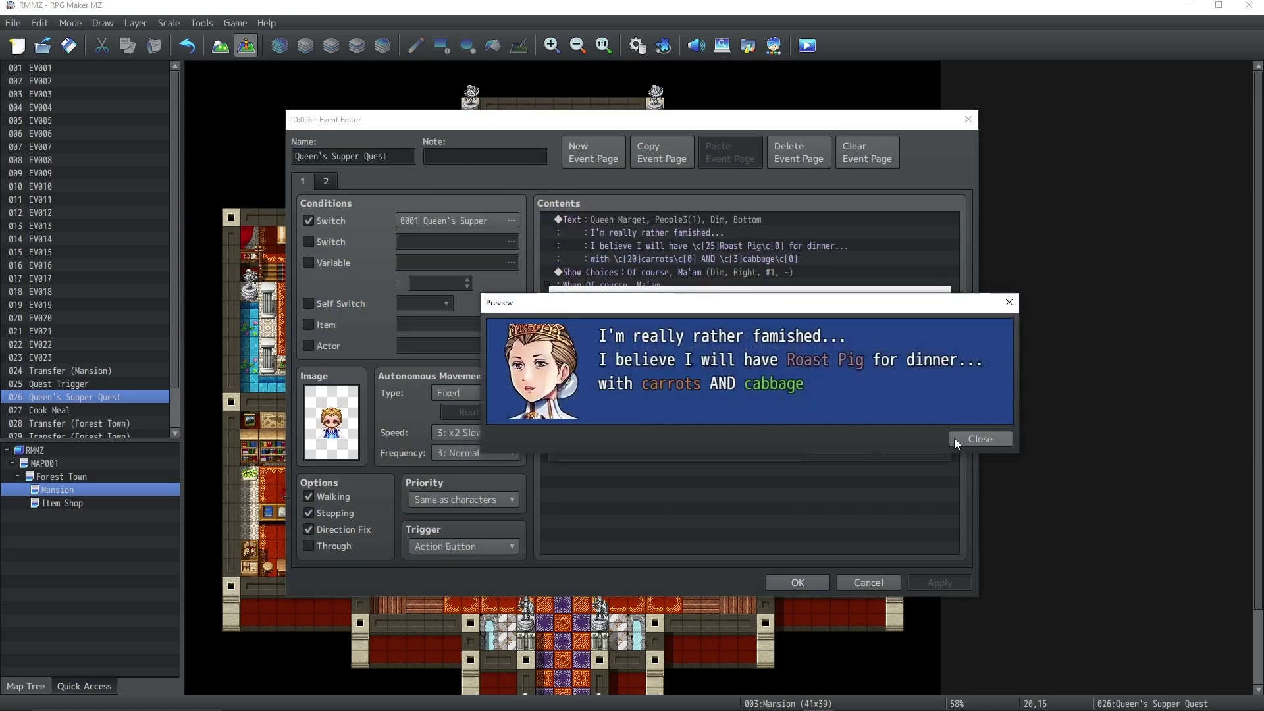
left_click(970, 441)
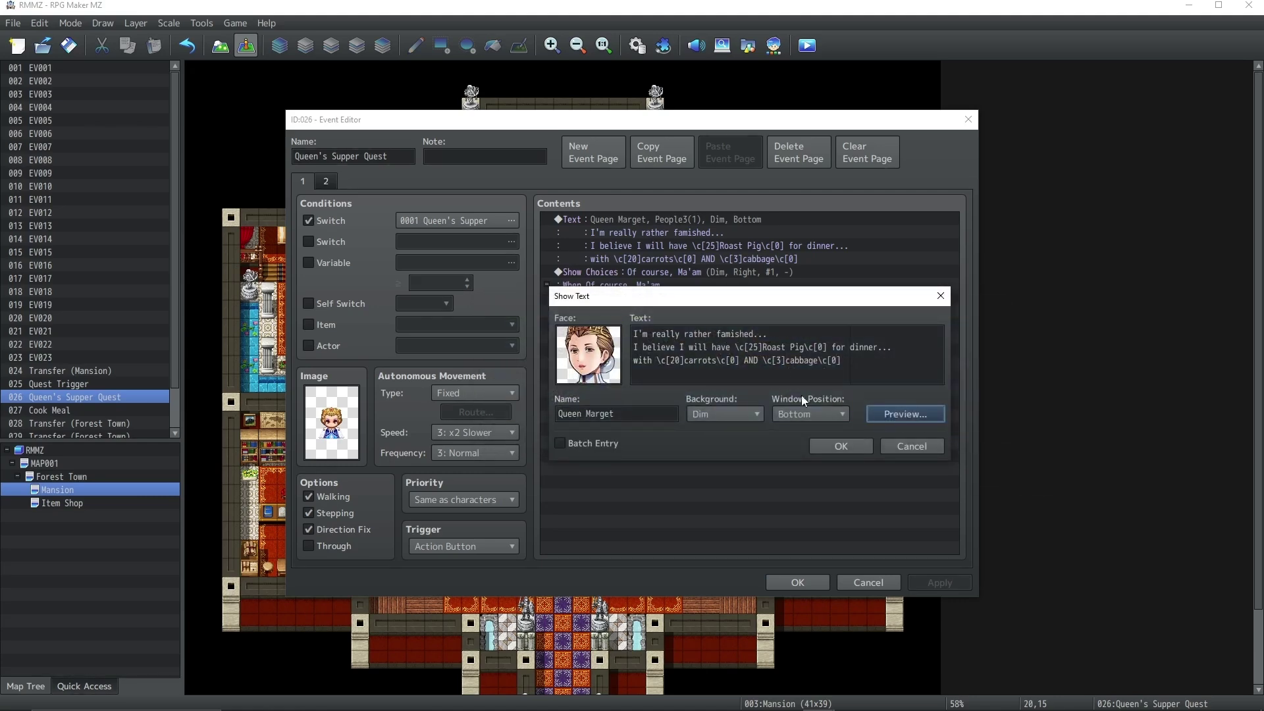
left_click(835, 446)
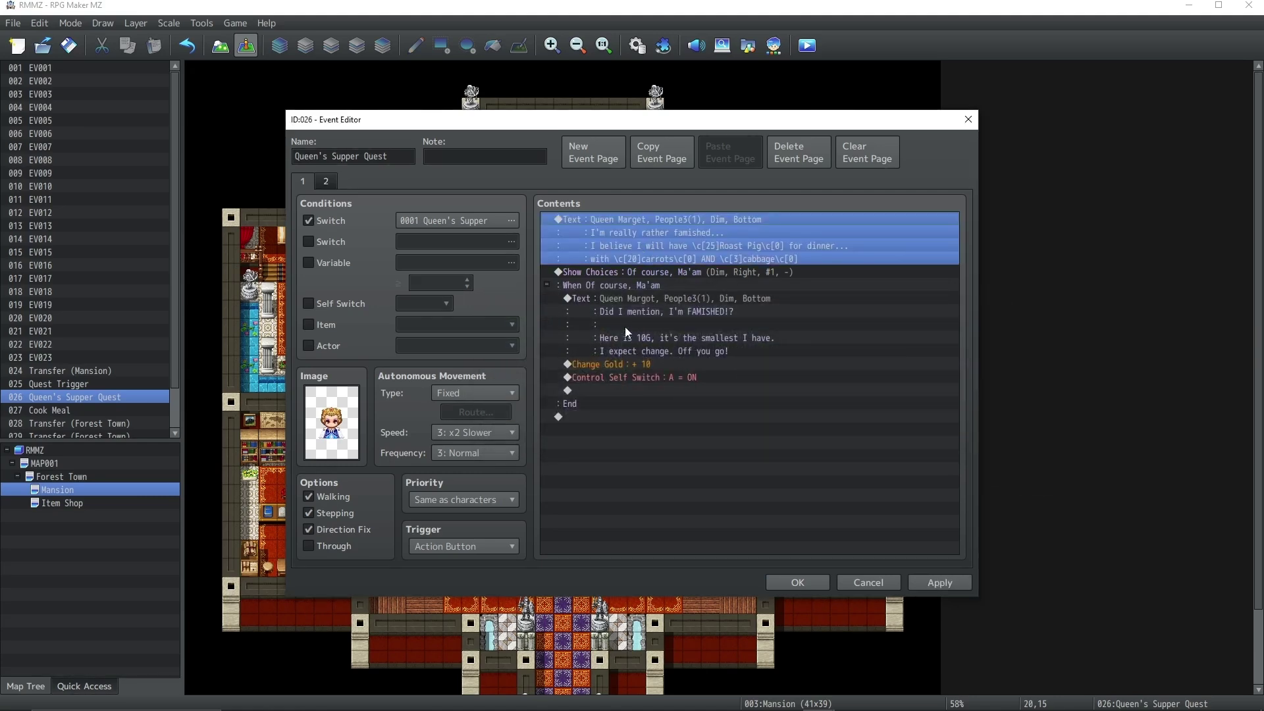
left_click(820, 582)
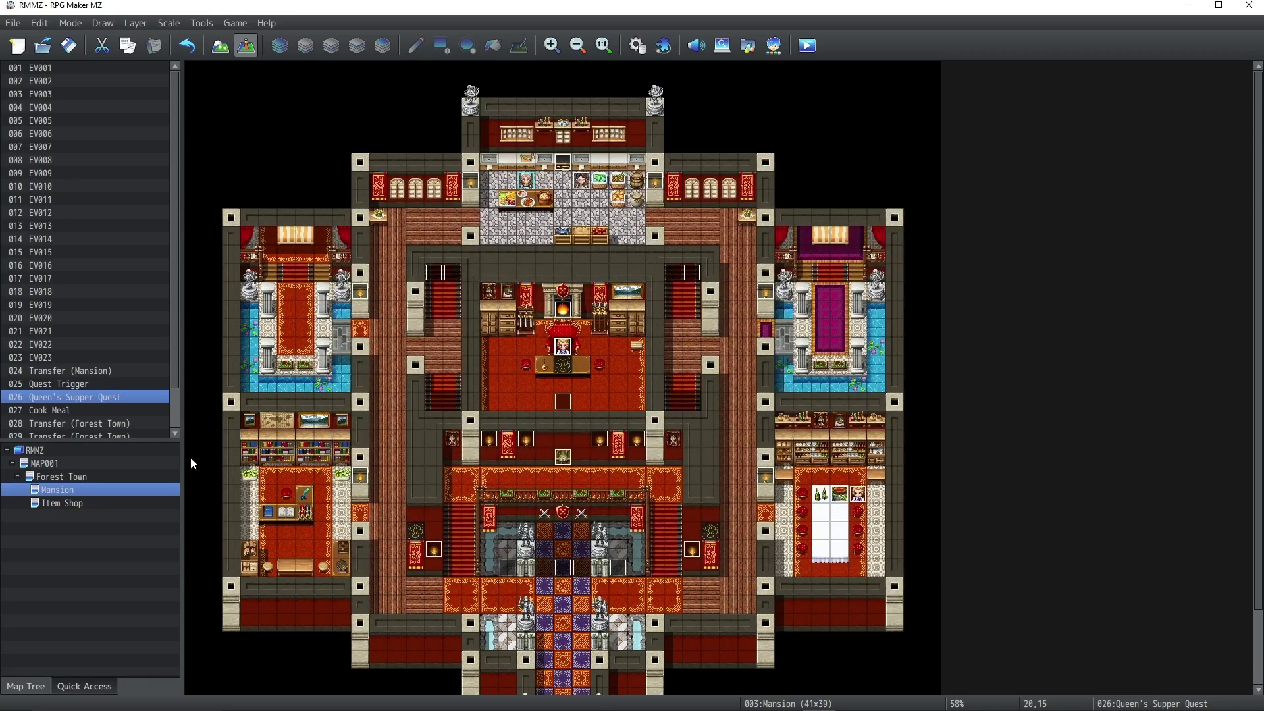
Examine the Merchant event on the Item Shop map, including its Shop Processing merchandise and prices, and close the event
left_click(66, 503)
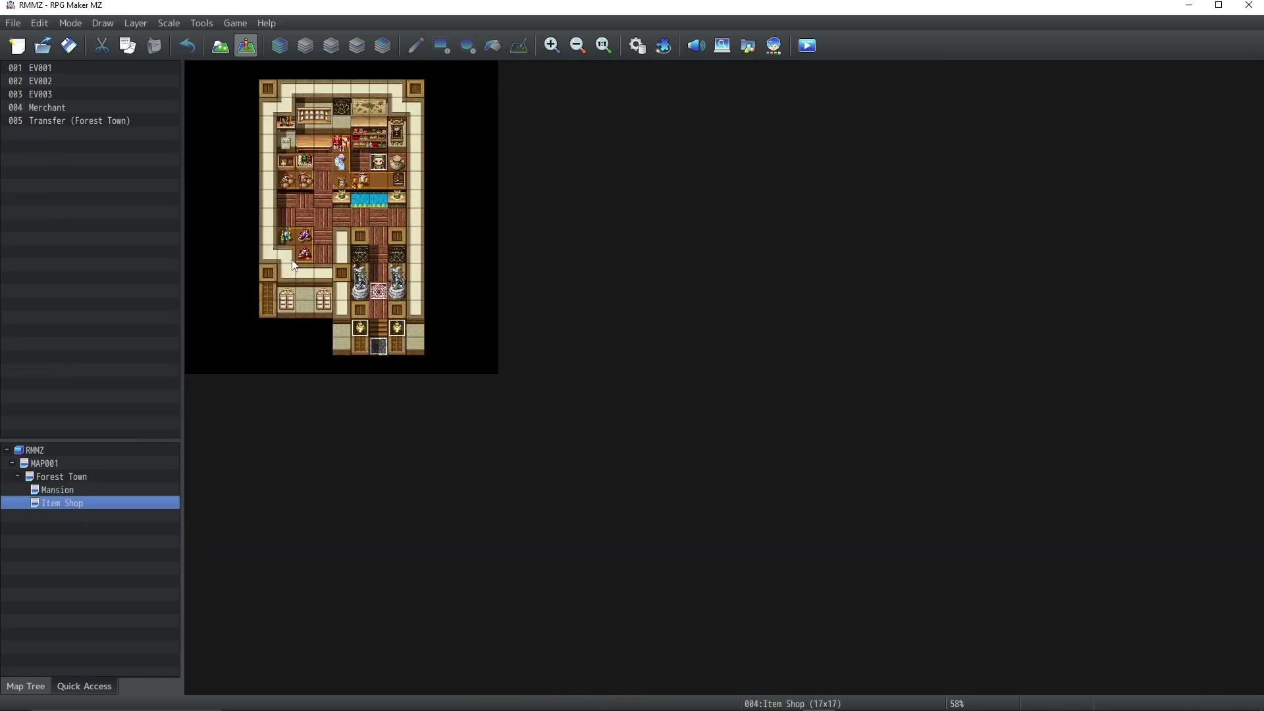
left_click(551, 45)
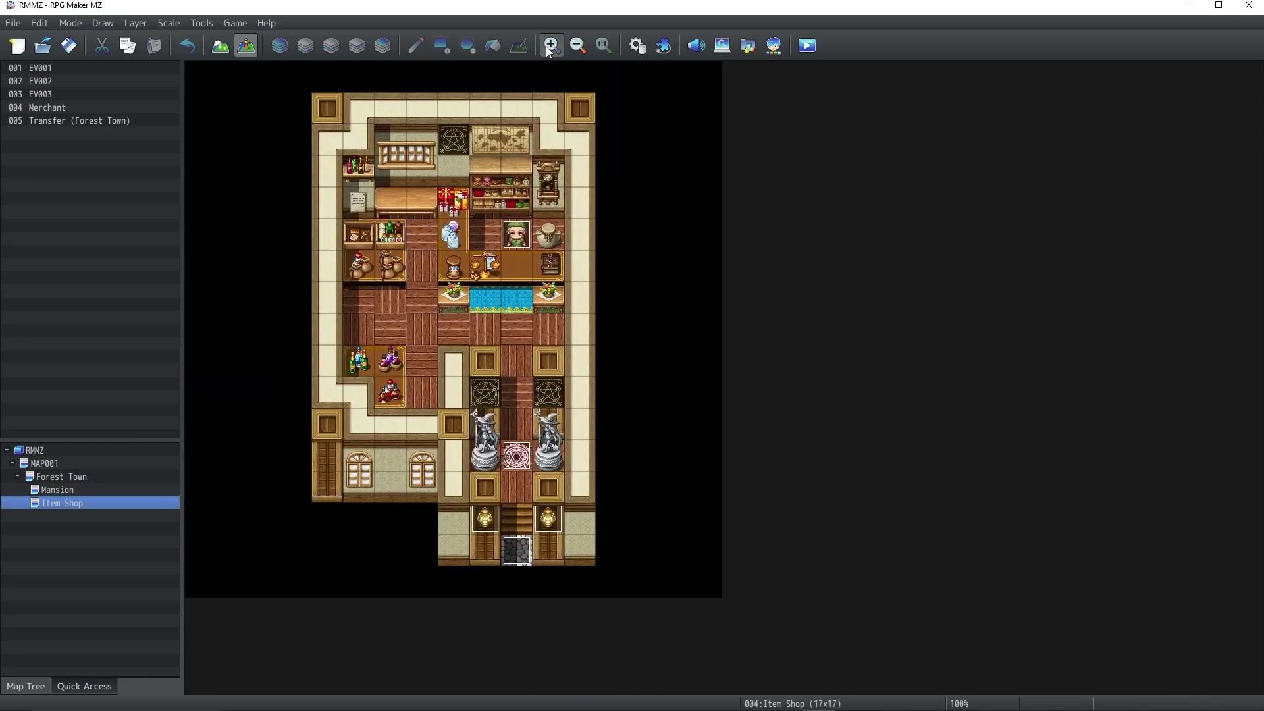
left_click(549, 46)
double_click(567, 252)
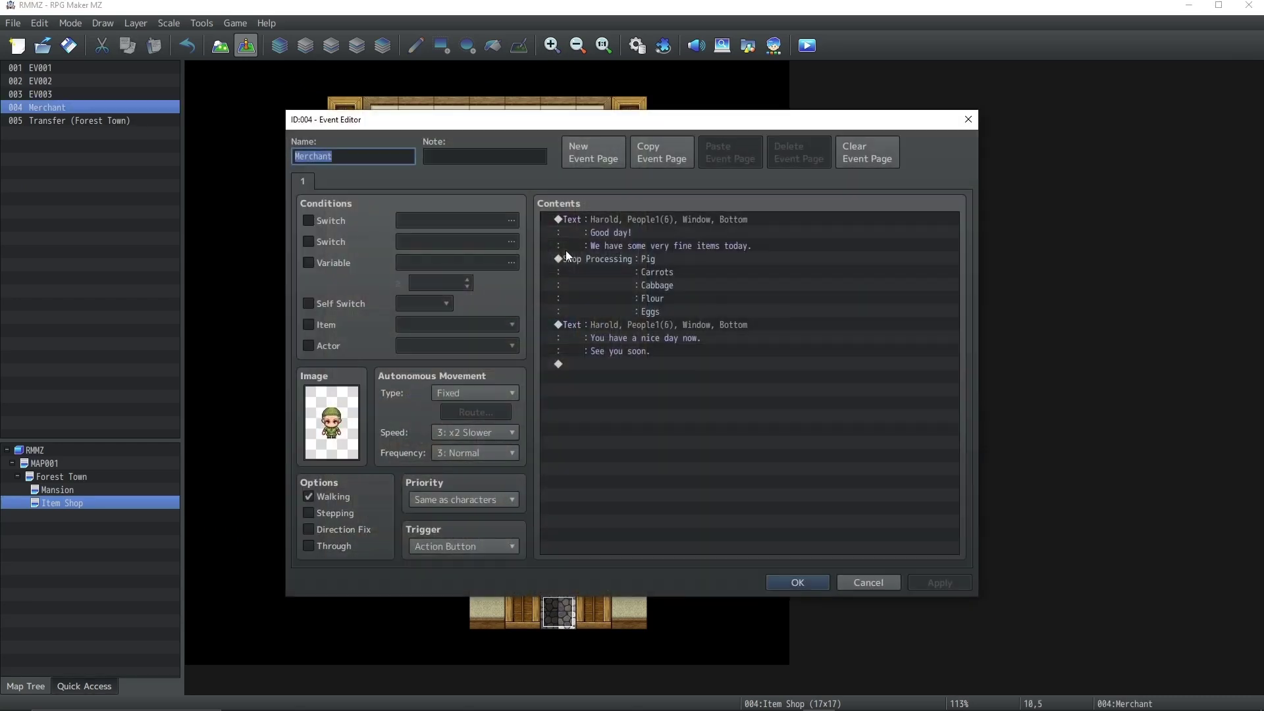
left_click(689, 258)
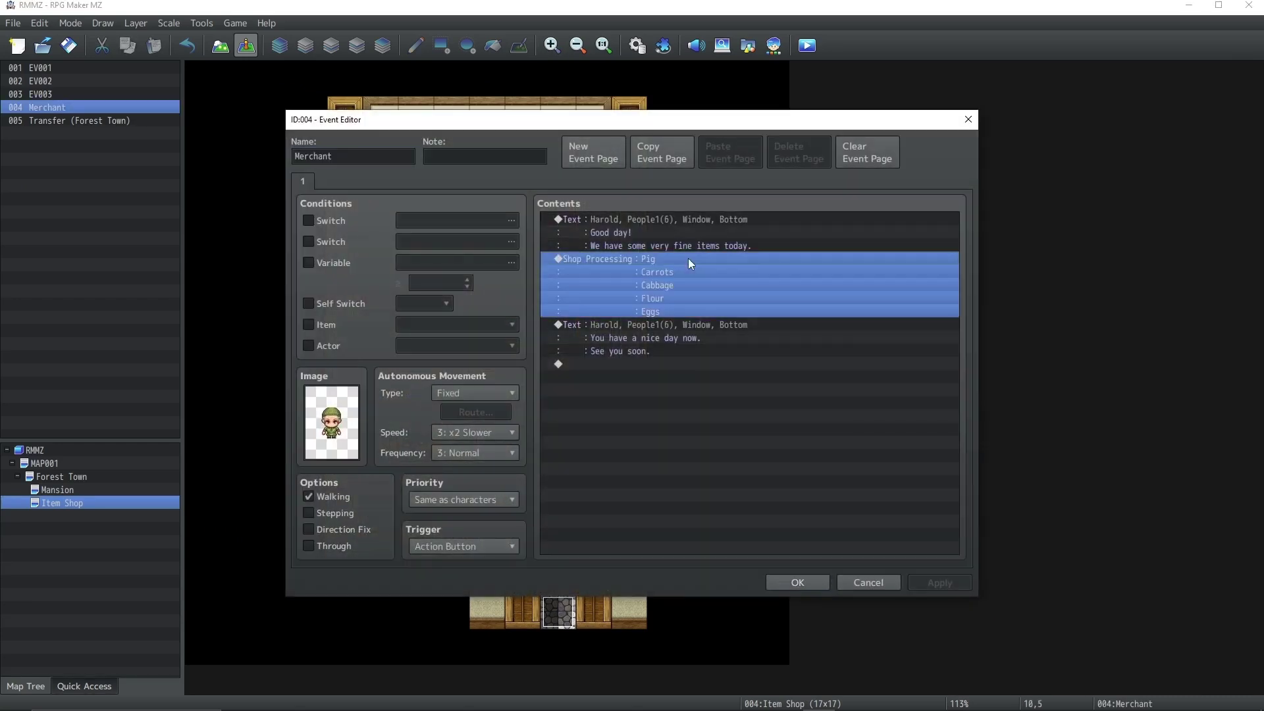
double_click(689, 258)
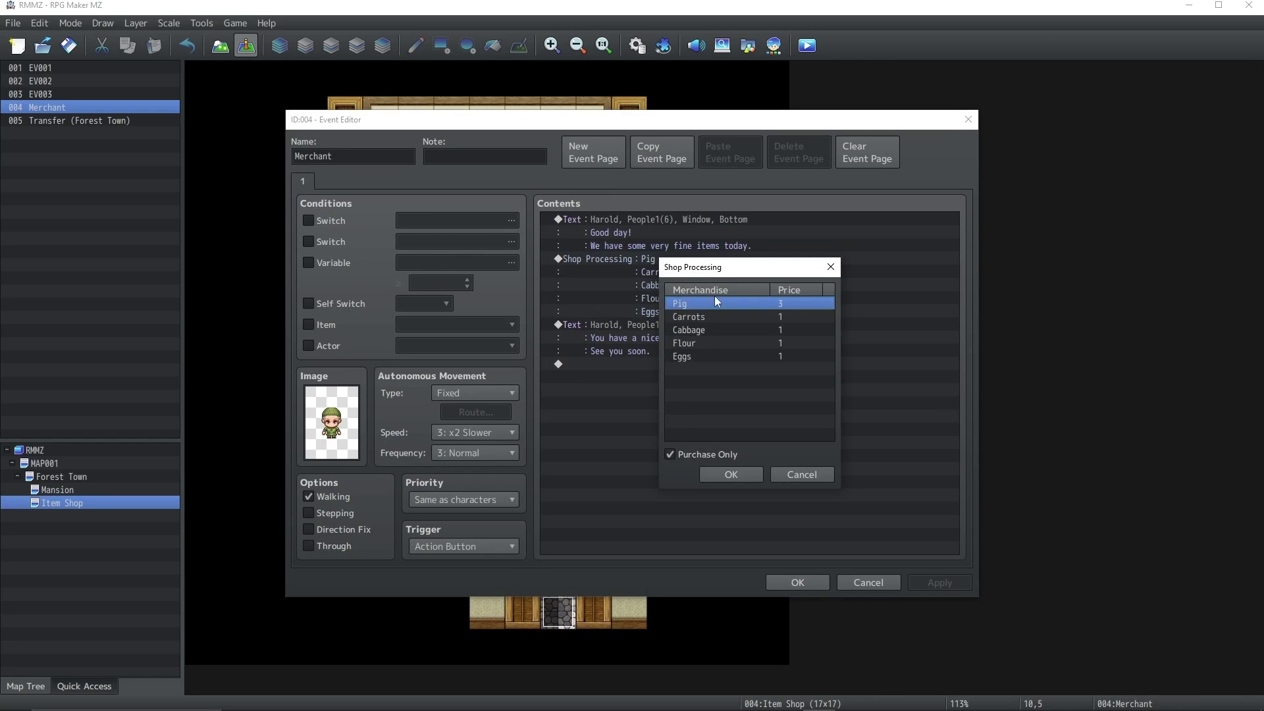
left_click(721, 476)
left_click(781, 583)
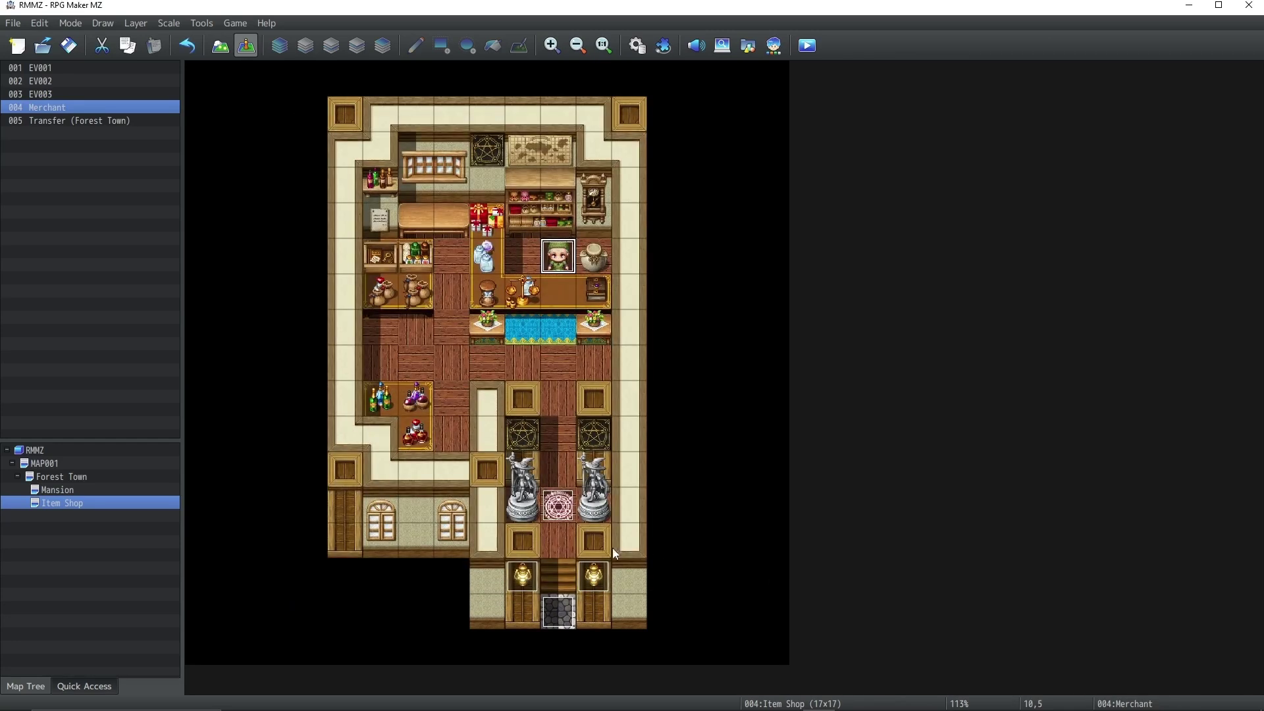
Examine the Cook Meal event at the Mansion's kitchen stove, including the item condition of its Pig branch
left_click(94, 489)
scroll(505, 355, "up", 3)
scroll(505, 356, "up", 5)
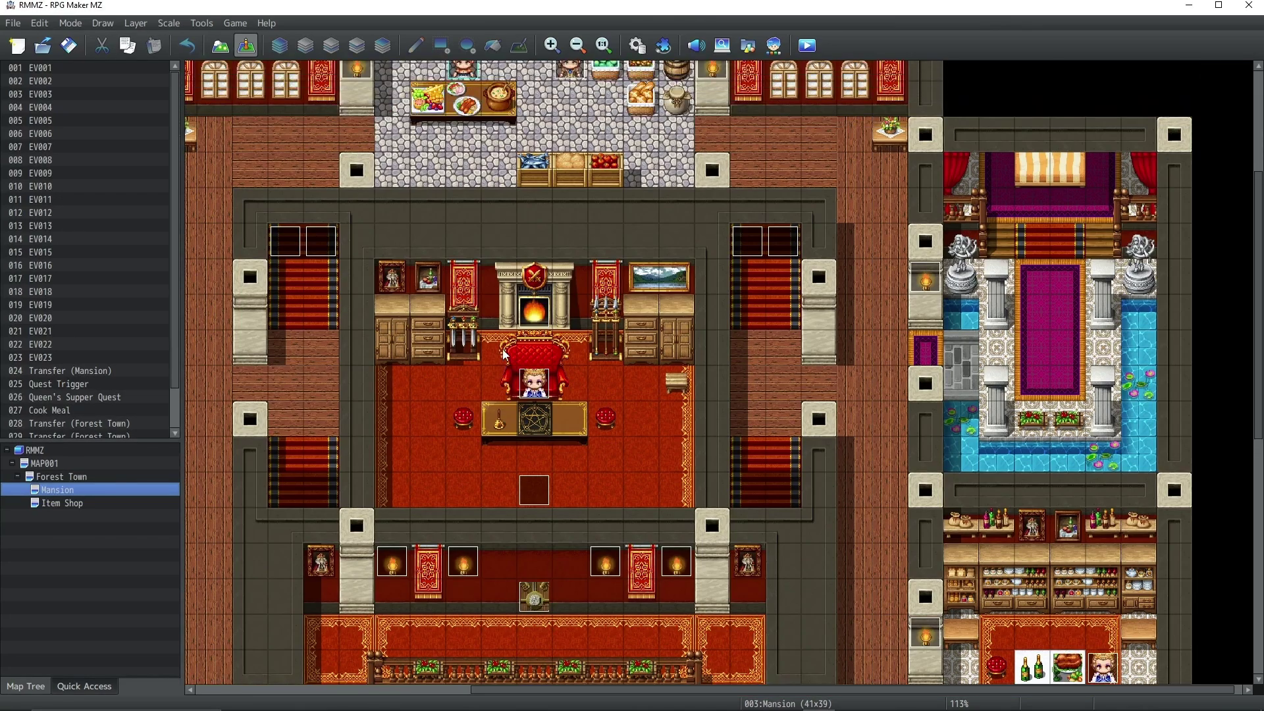
left_click(534, 136)
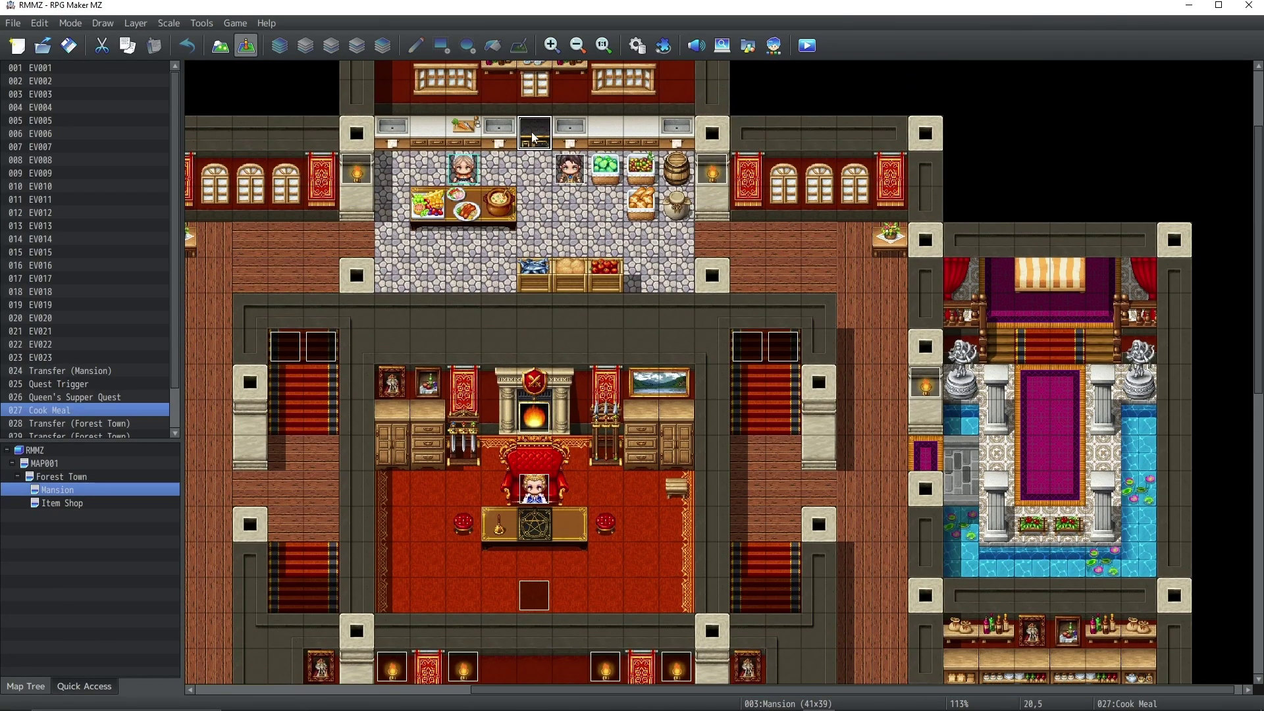
double_click(533, 136)
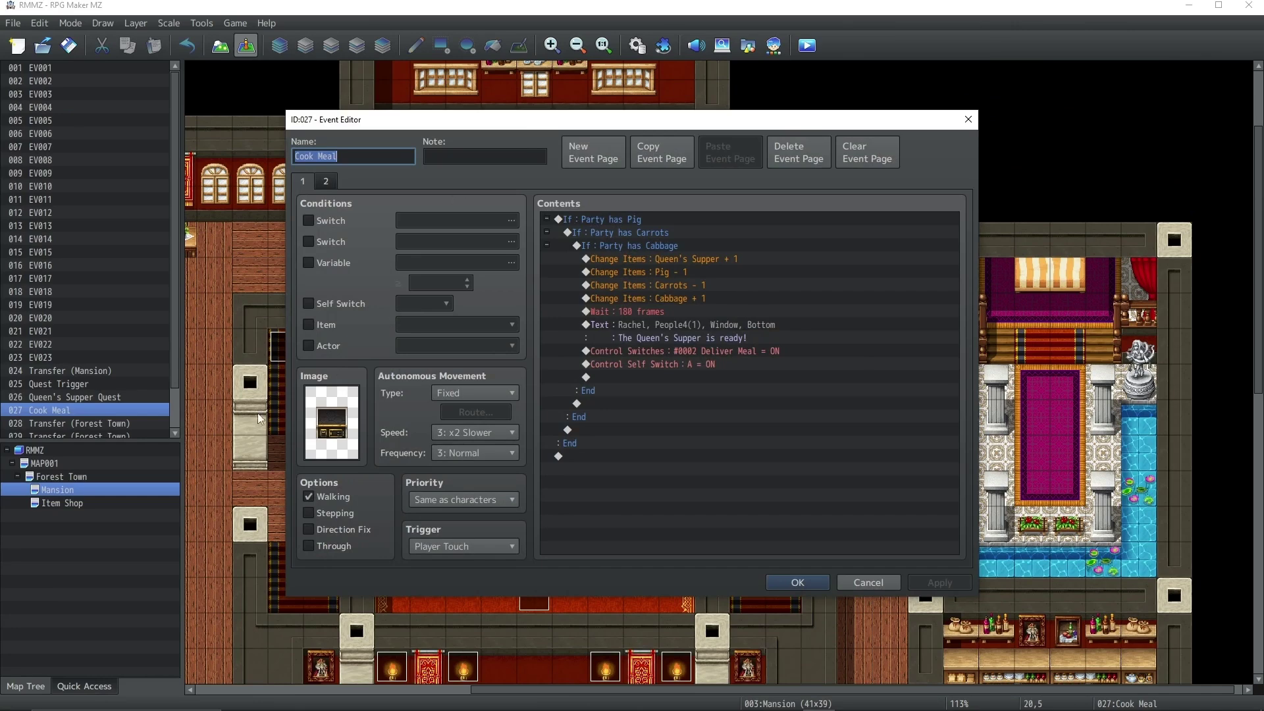
double_click(655, 220)
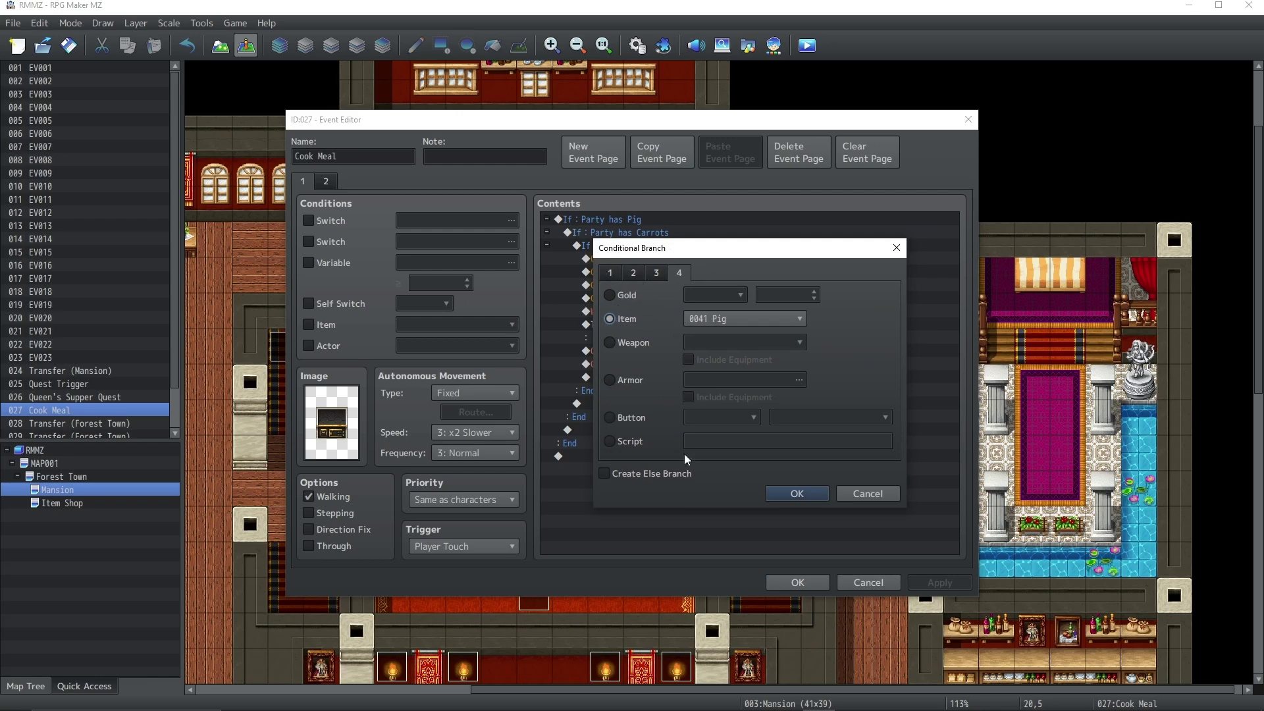
left_click(796, 494)
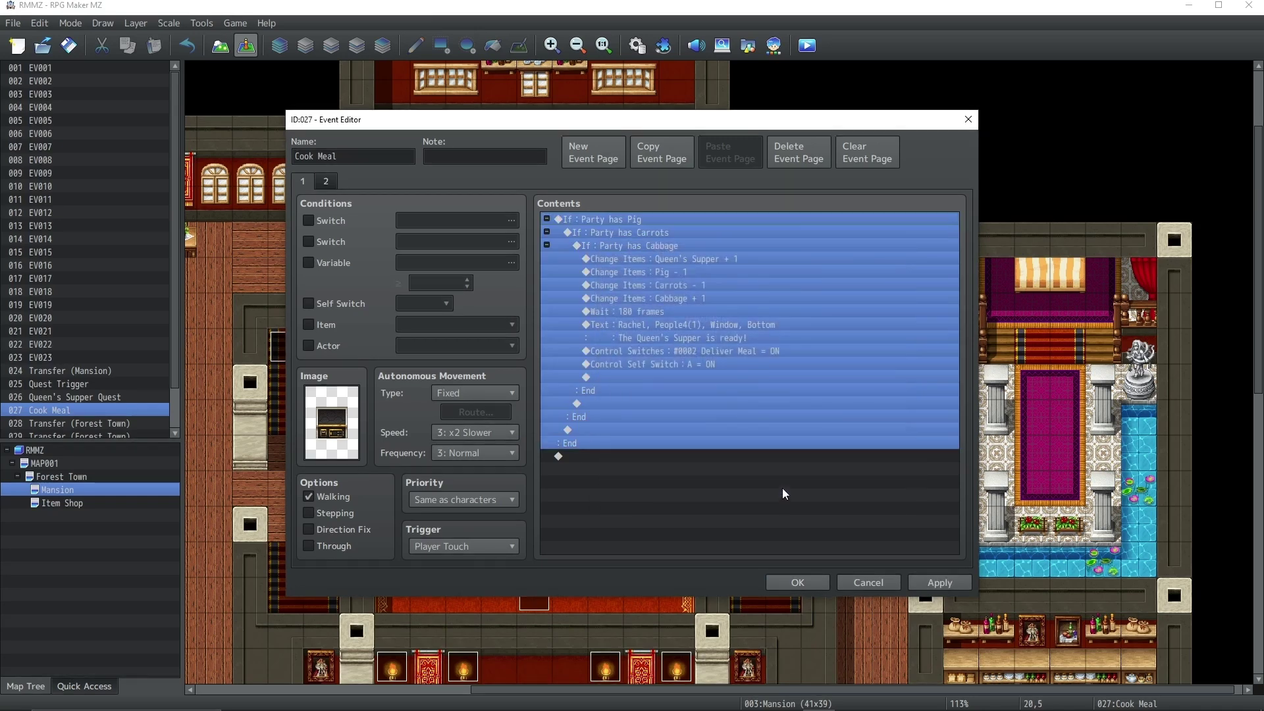
Examine the Carrots and Cabbage branches and the Queen's Supper item change in the Cook Meal event, and close it
left_click(654, 232)
left_click(669, 245)
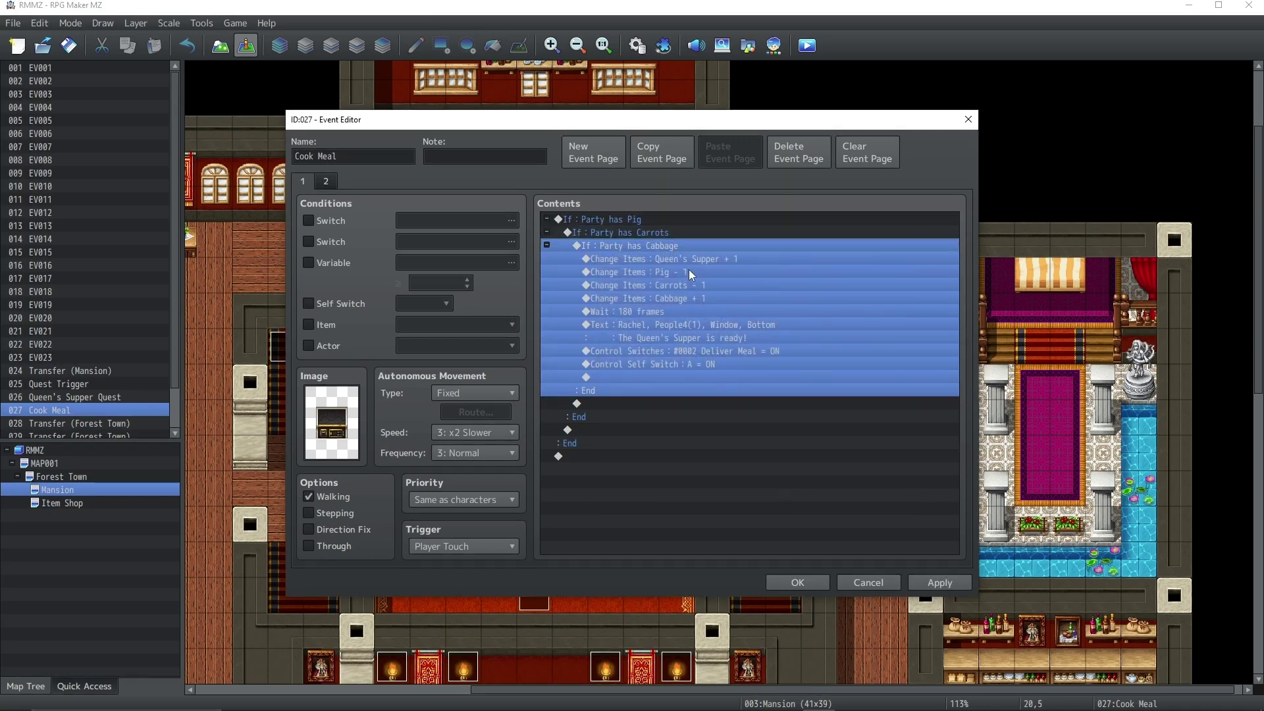
left_click(692, 260)
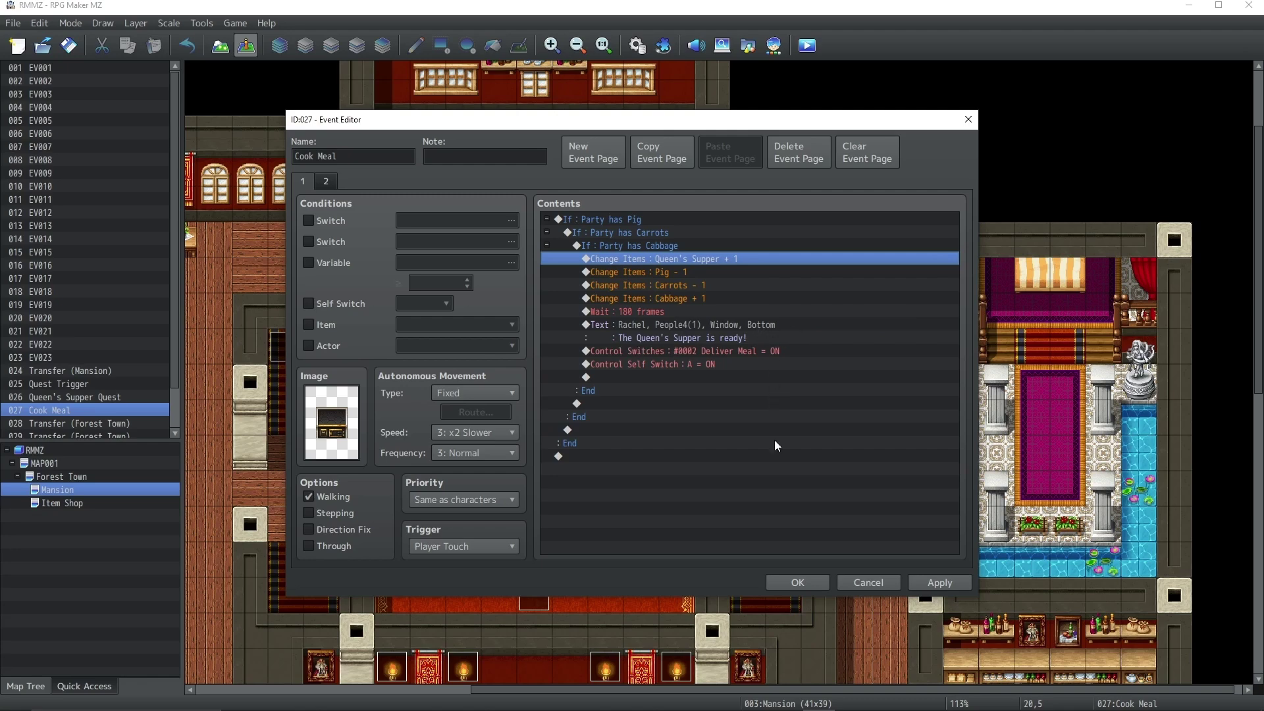
left_click(792, 585)
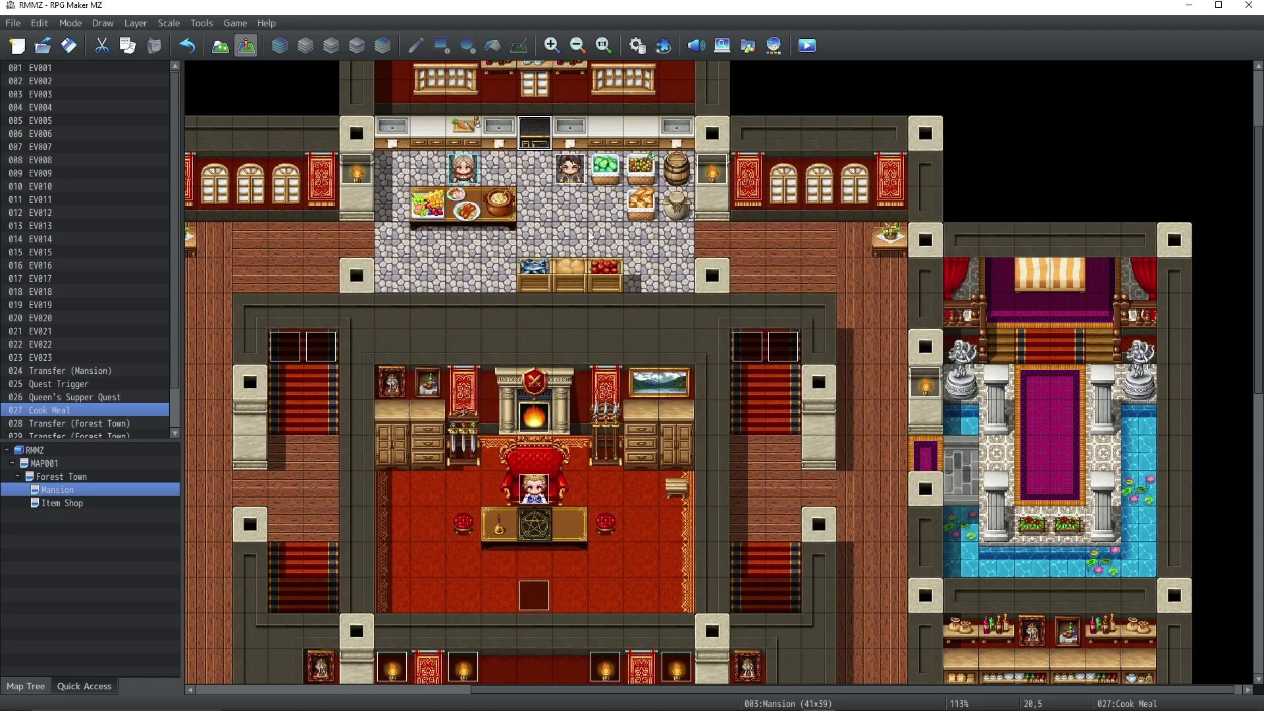
Examine the second page's self switch and item conditions in the Queen's Supper Quest event, and close the event
double_click(540, 494)
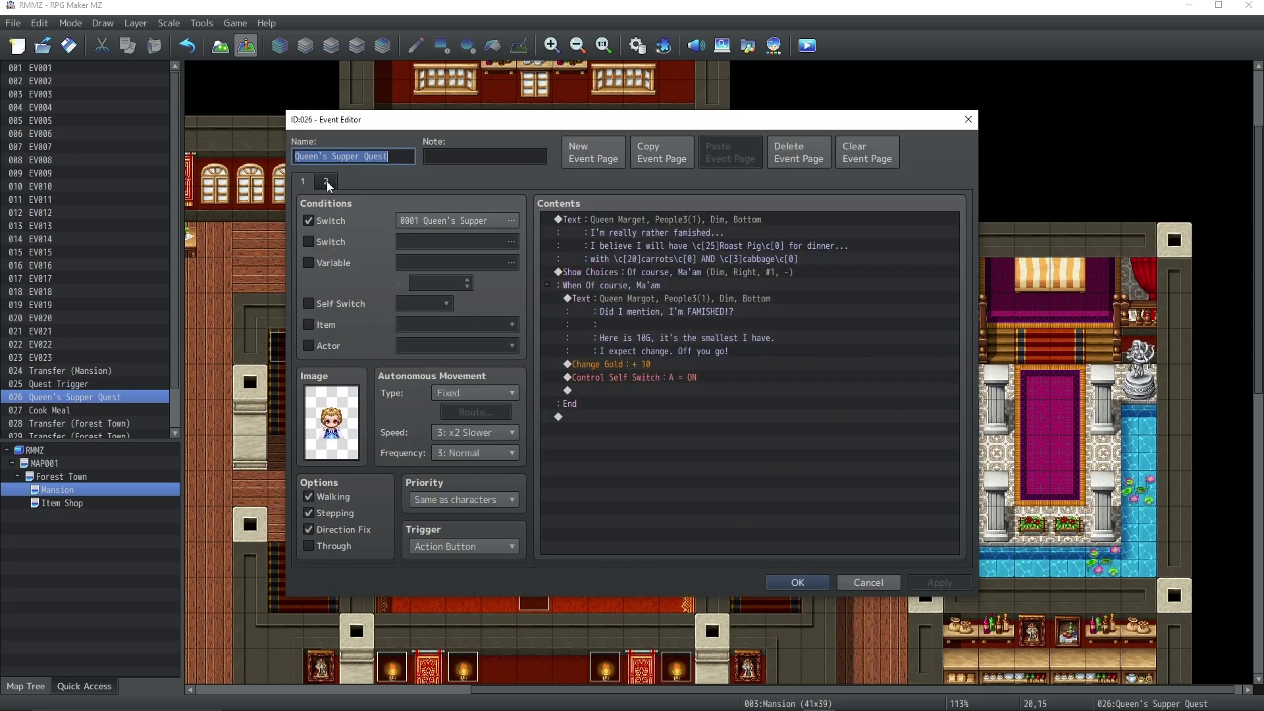
left_click(326, 183)
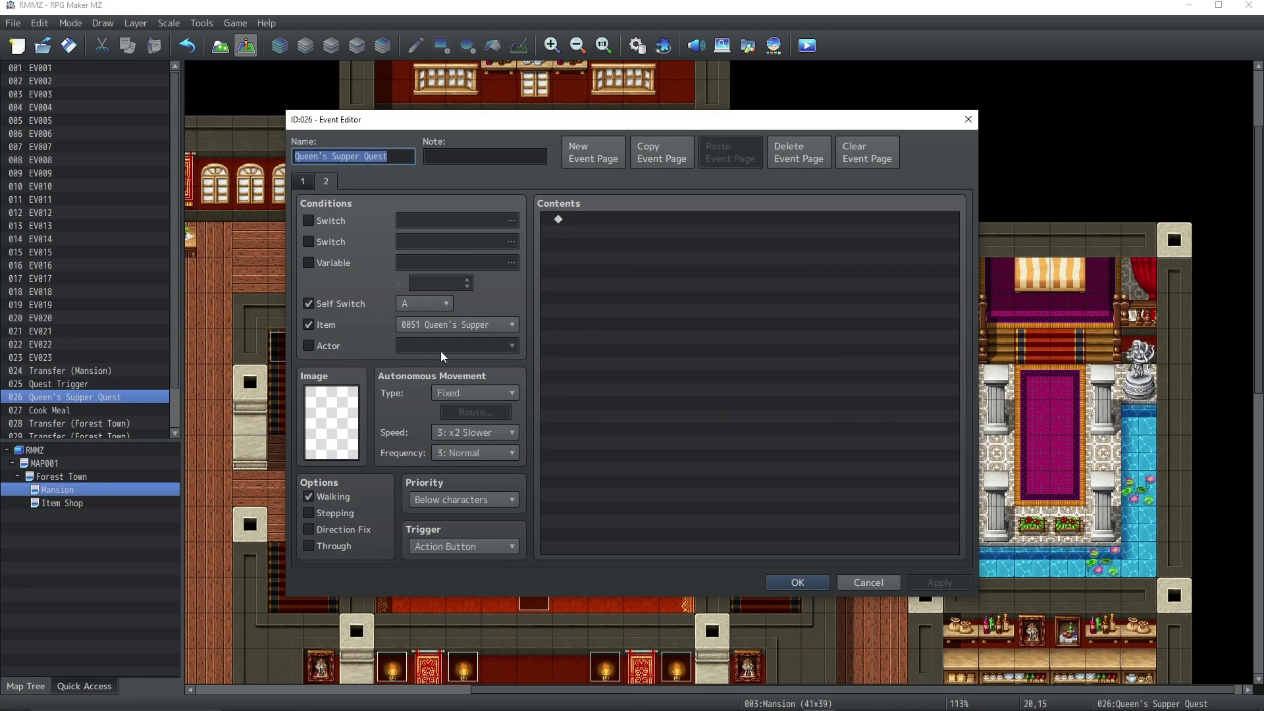
left_click(785, 581)
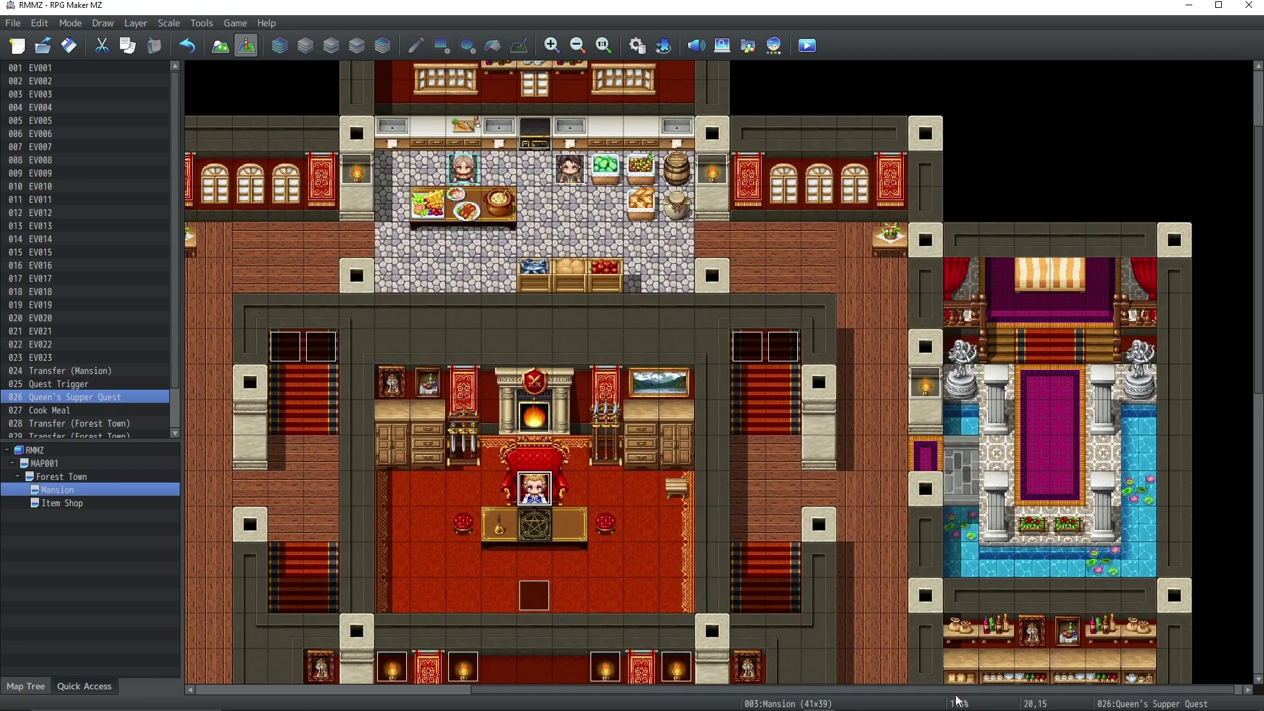
Examine both pages of the queen's meal delivery event EV031 at the dining table
scroll(721, 372, "down", 5)
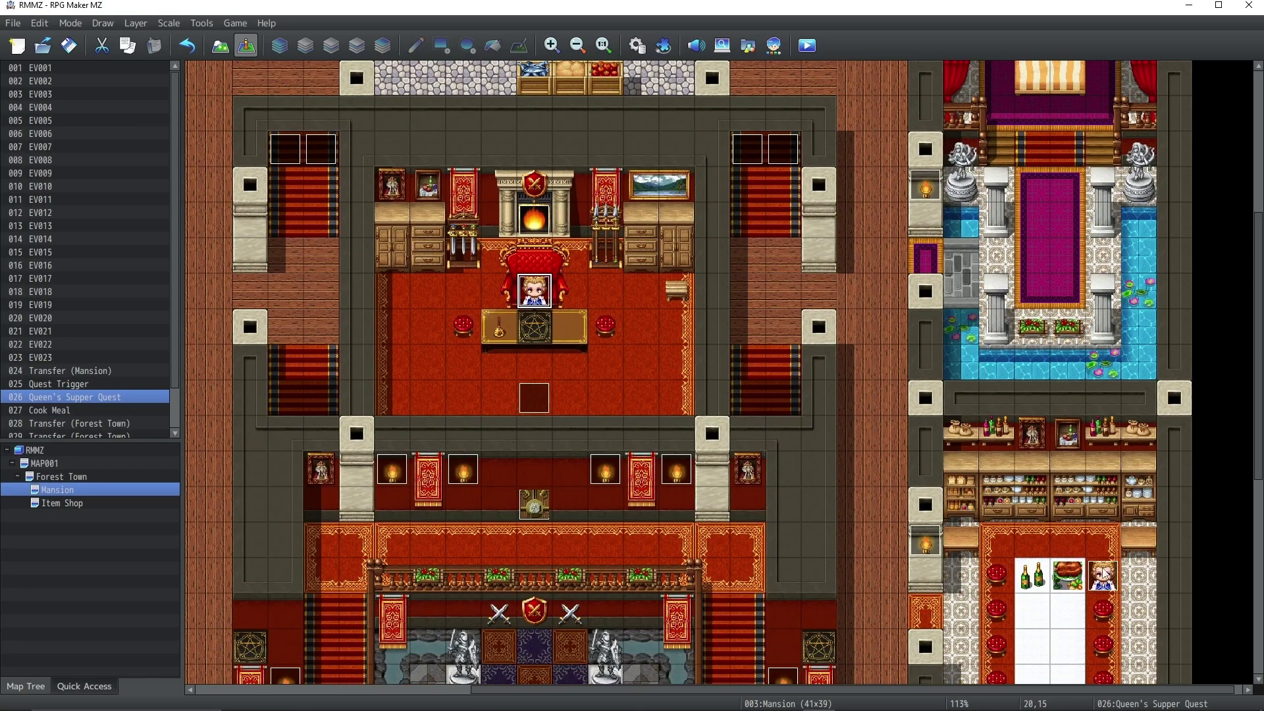
double_click(1103, 575)
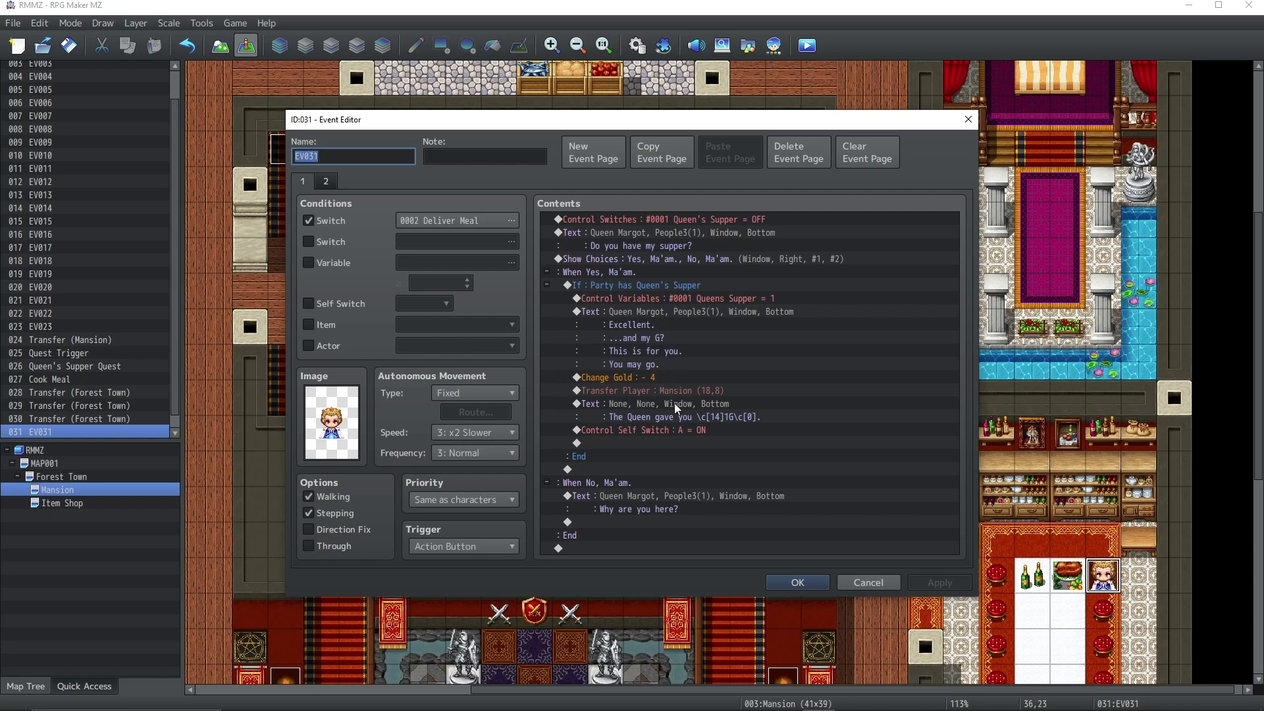
left_click(328, 182)
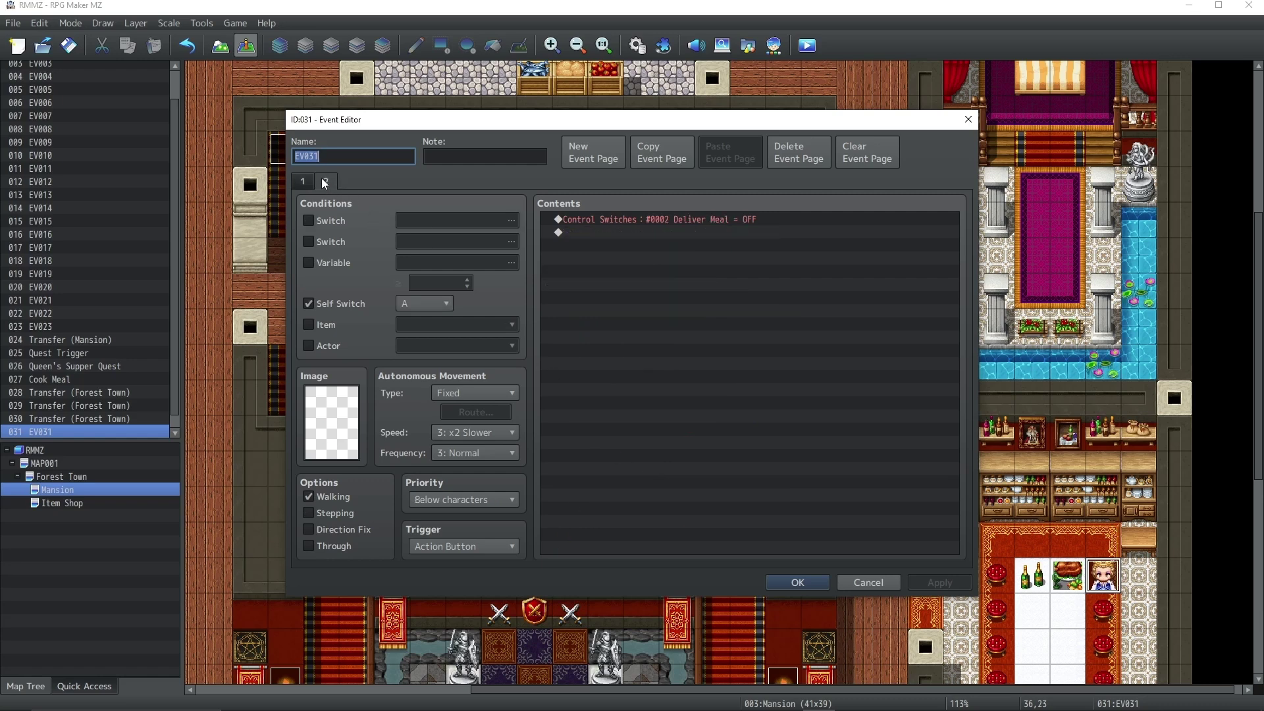
left_click(306, 180)
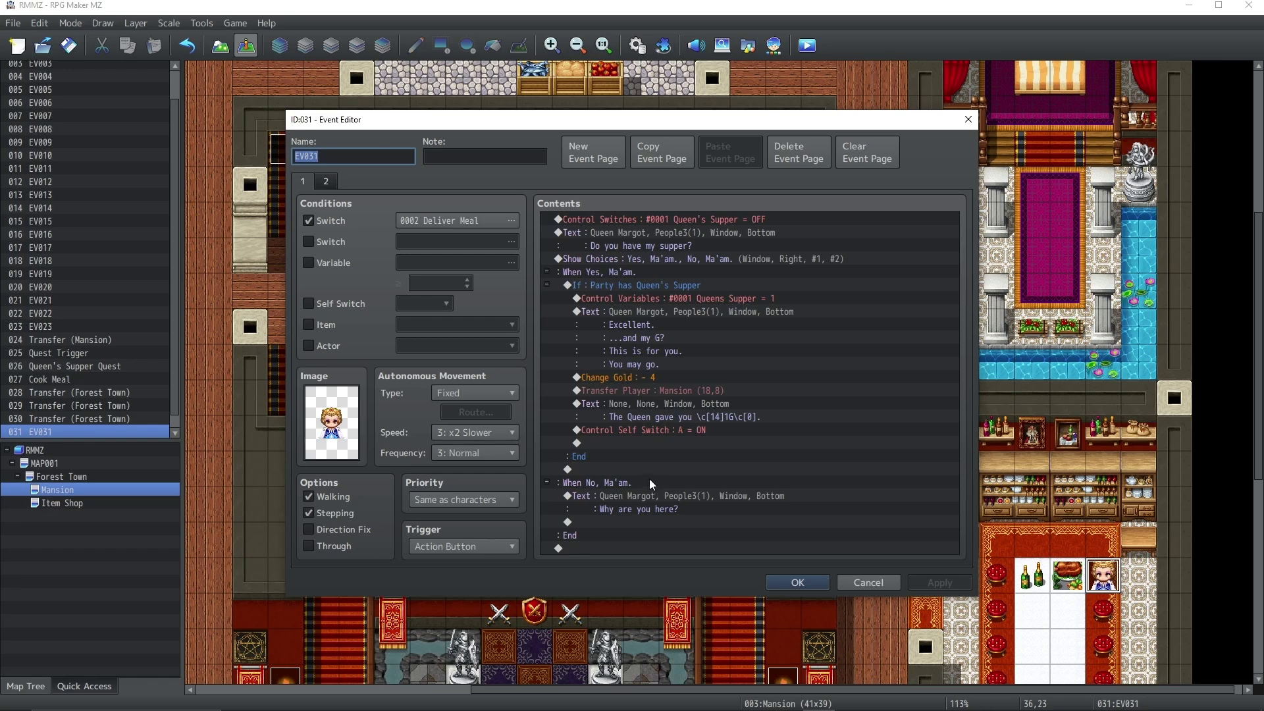
Examine EV031's Transfer Player command and the text of its gold reward message, and close the event
left_click(606, 392)
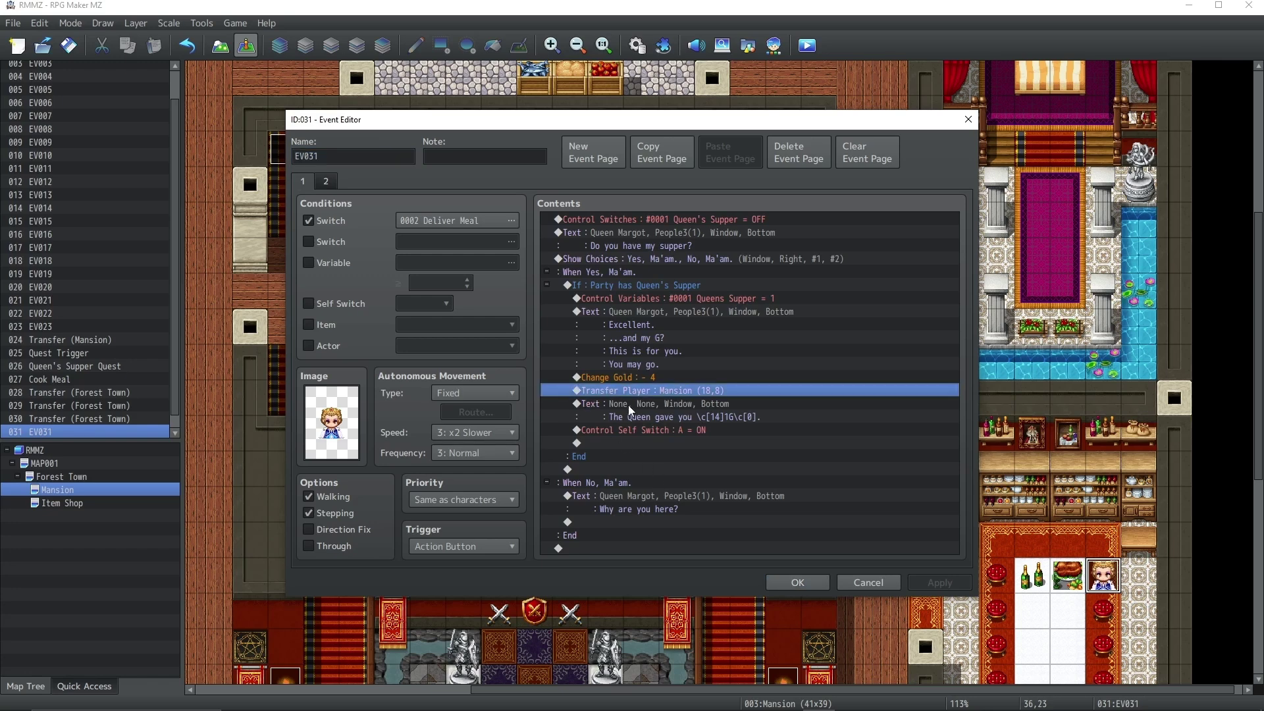
left_click(690, 421)
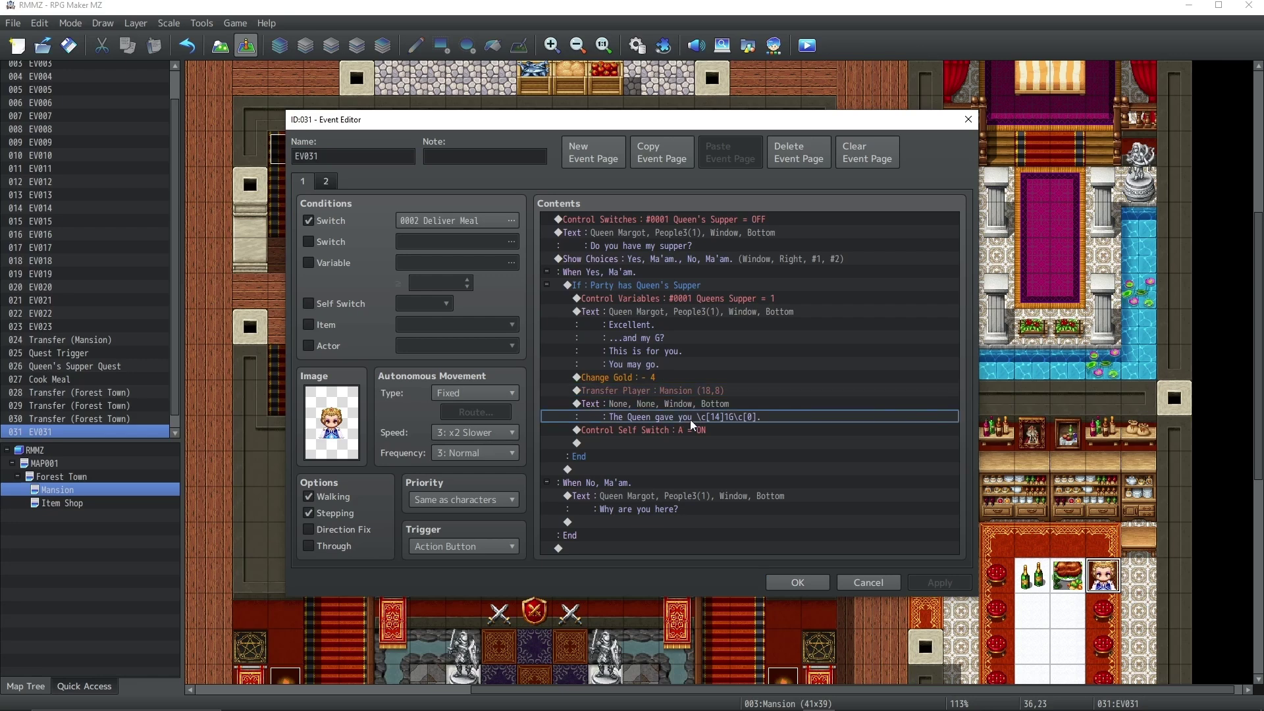
double_click(690, 420)
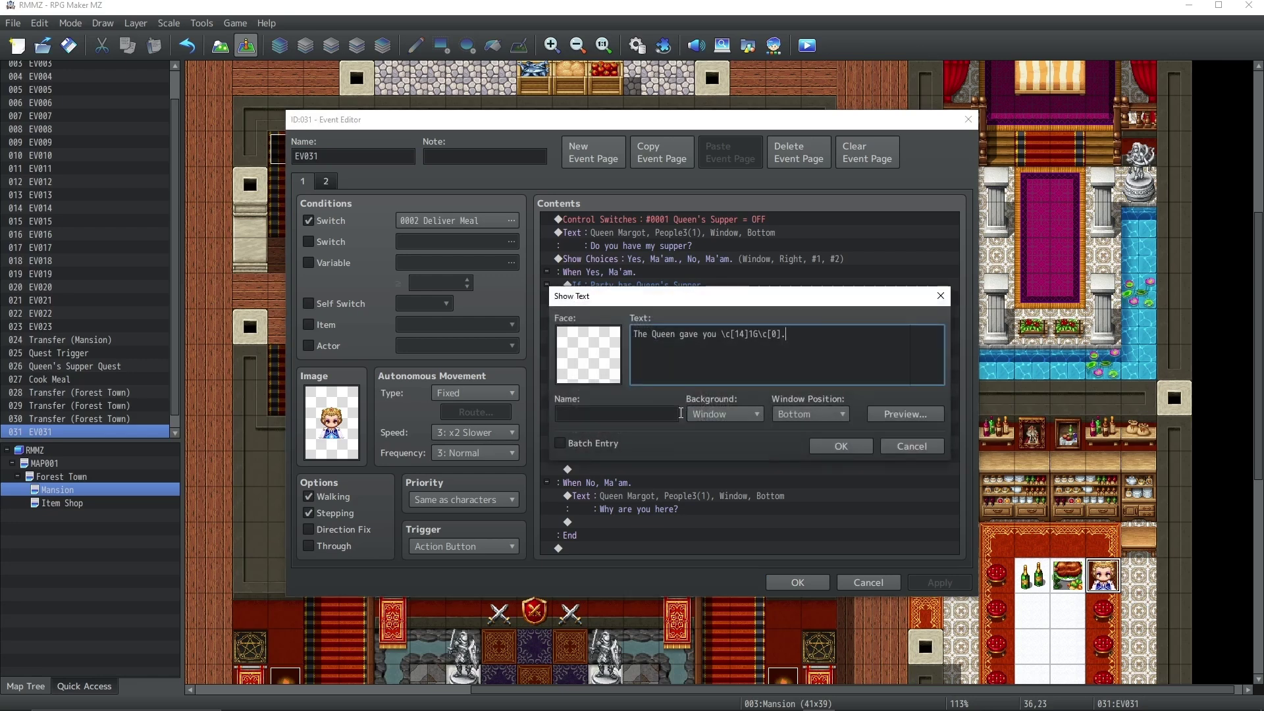
left_click(847, 449)
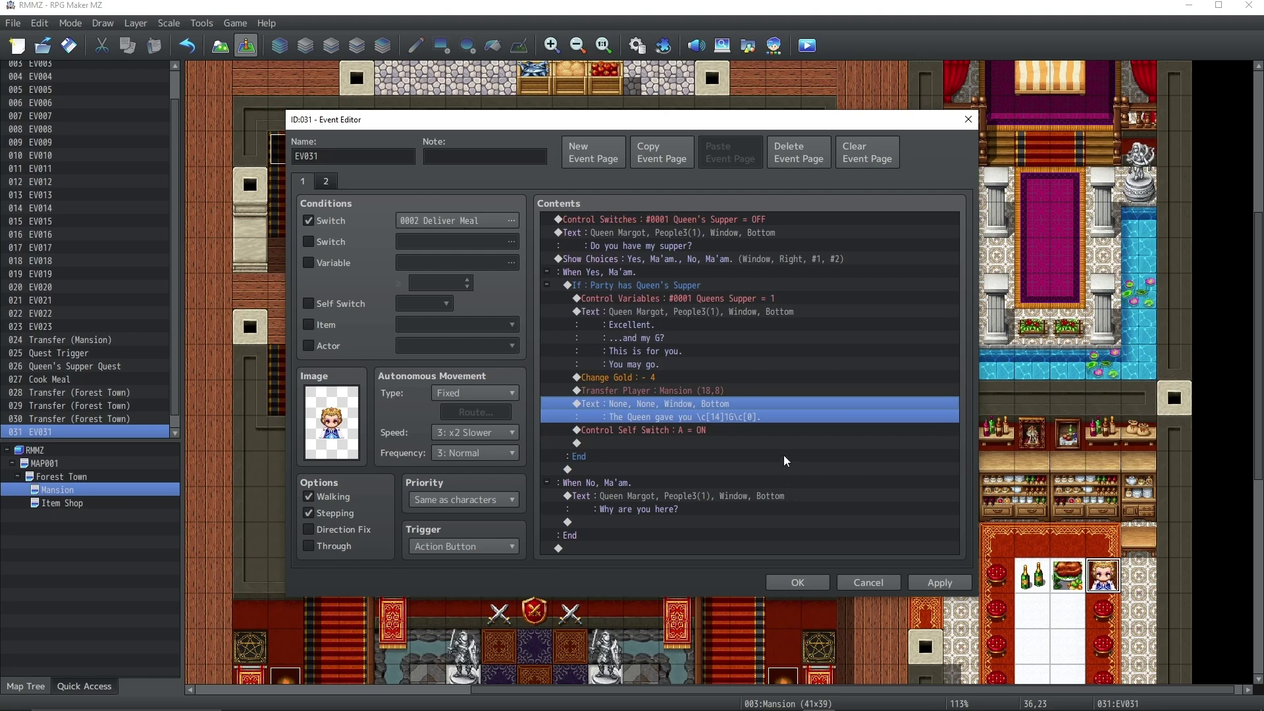
left_click(798, 582)
Examine the Supper event on the dining table, including its Queens Supper variable condition, and close the event and the editor
double_click(1068, 576)
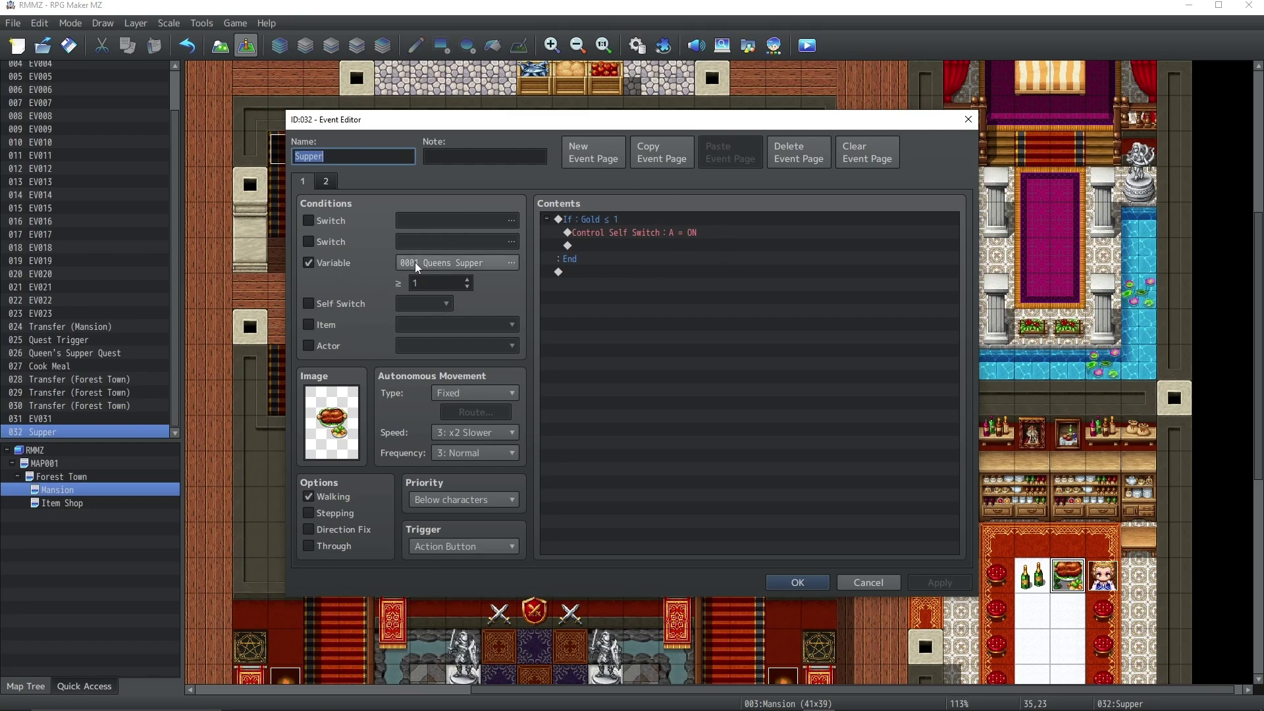
left_click(804, 579)
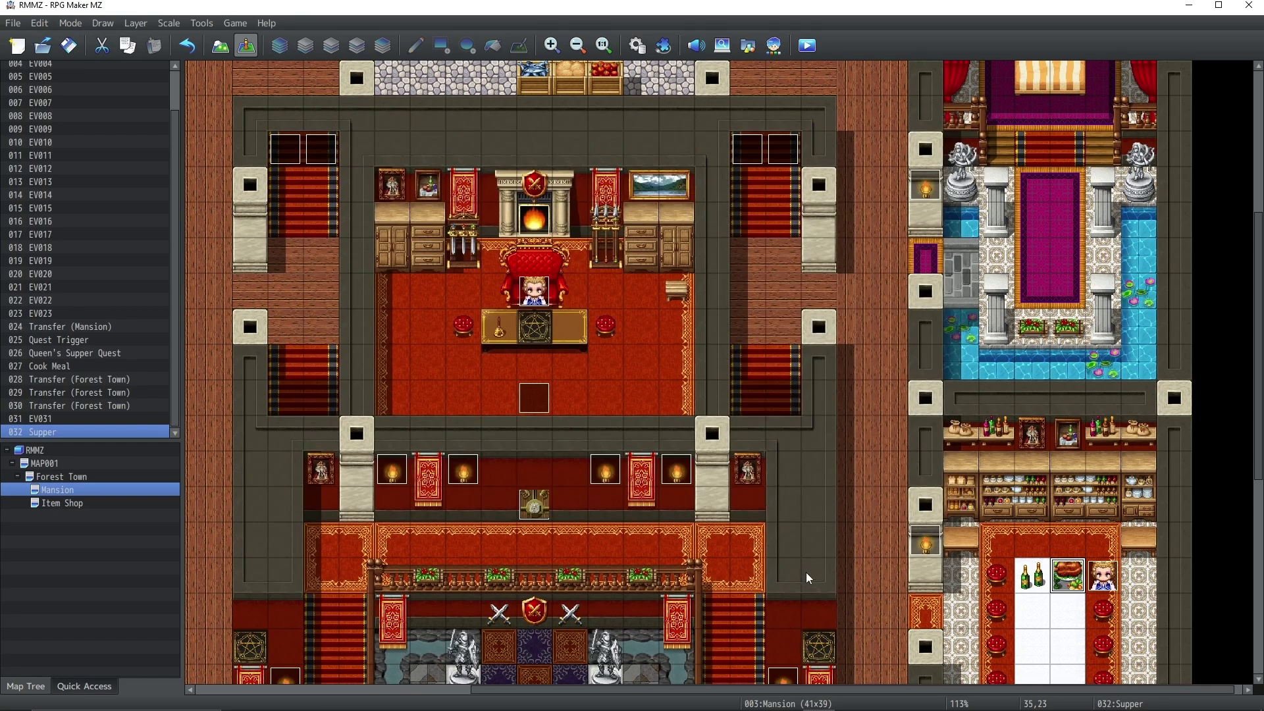
left_click(1249, 5)
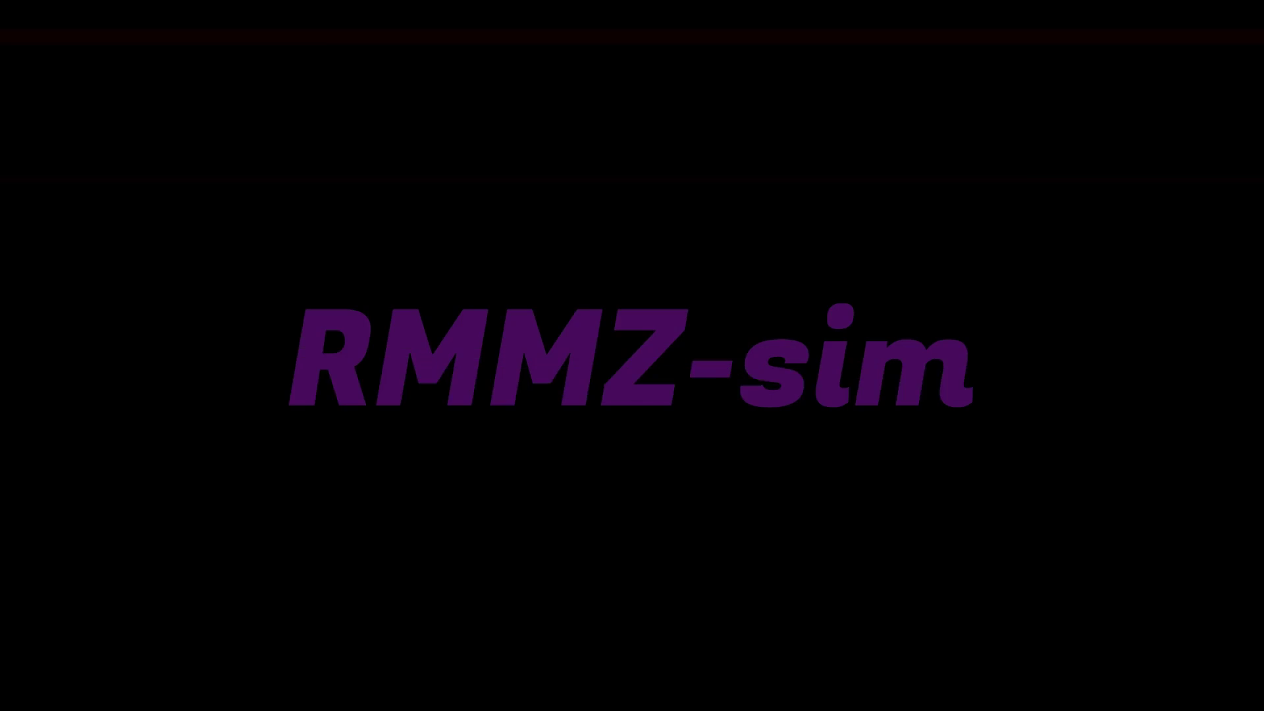